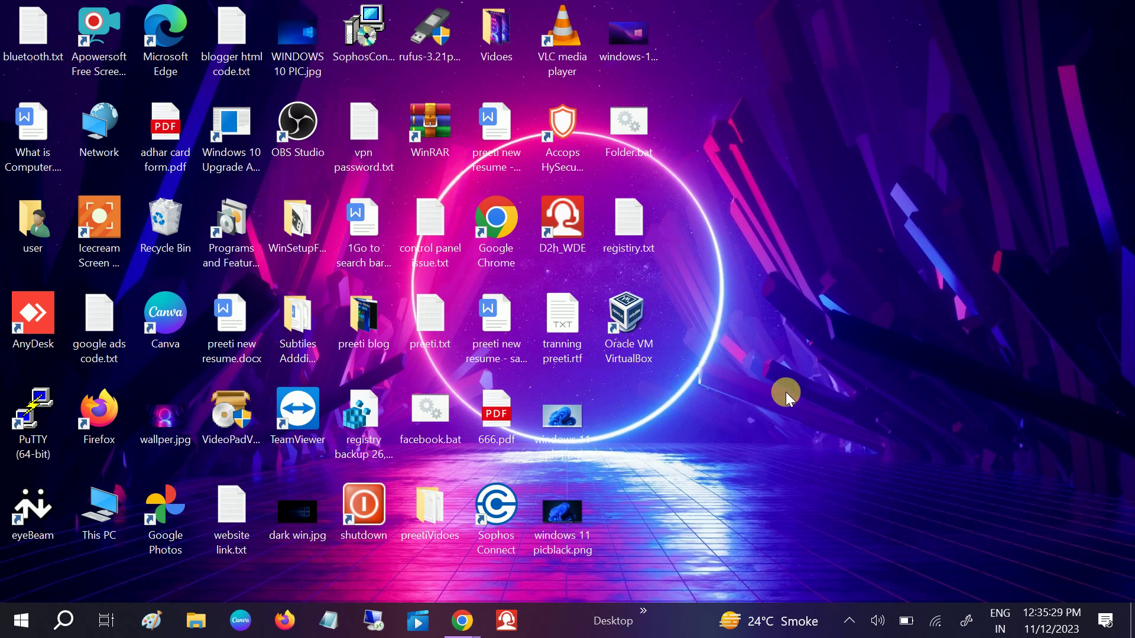
Show the taskbar playback device list with the Logitech USB Headset and Realtek speakers, then dismiss it.
left_click(878, 622)
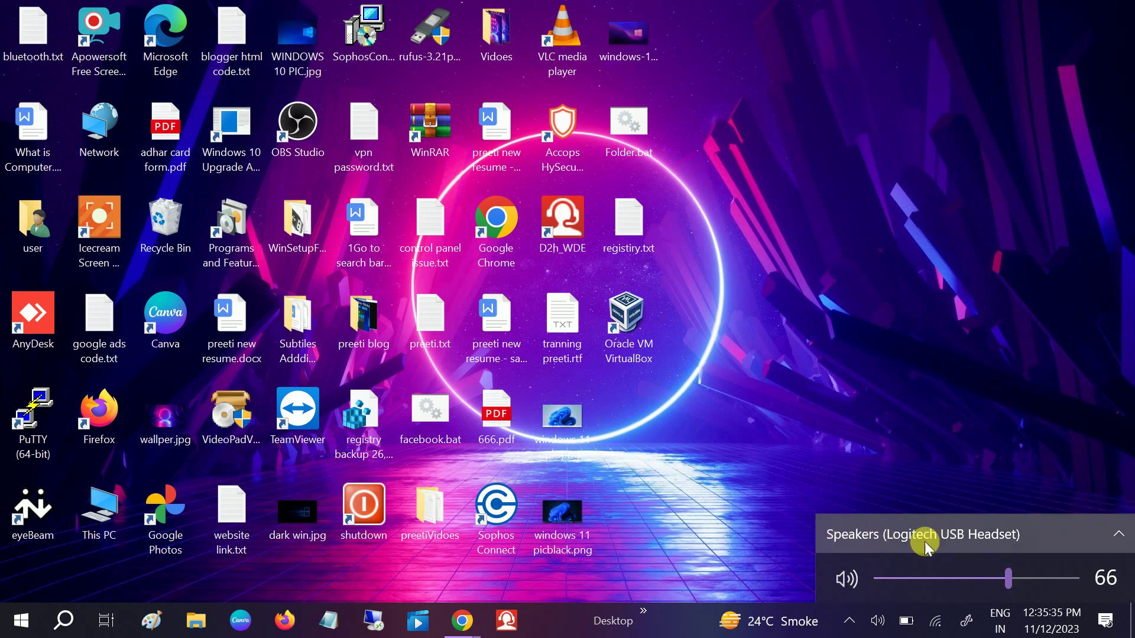
left_click(1110, 534)
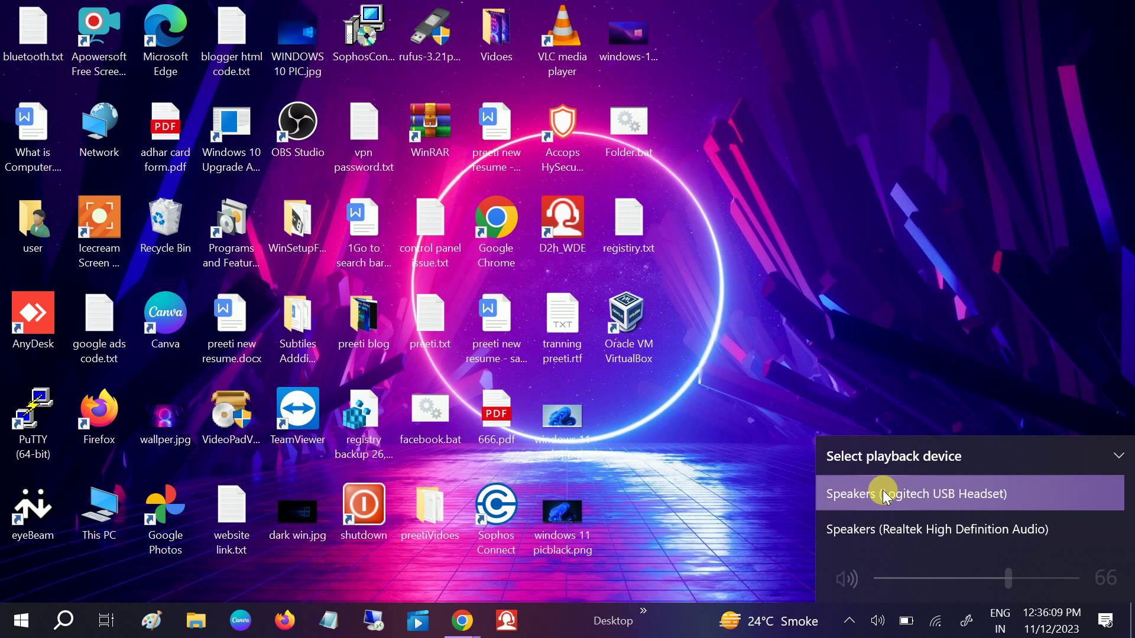
left_click(756, 470)
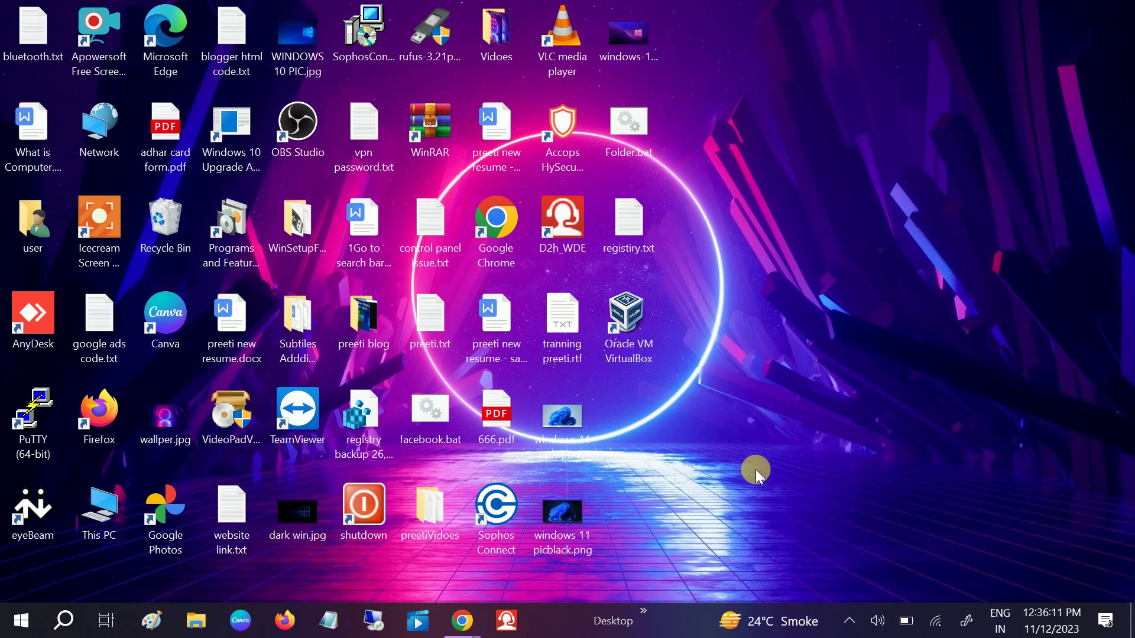
Search for 'cont' and open Control Panel.
left_click(65, 622)
type("cont")
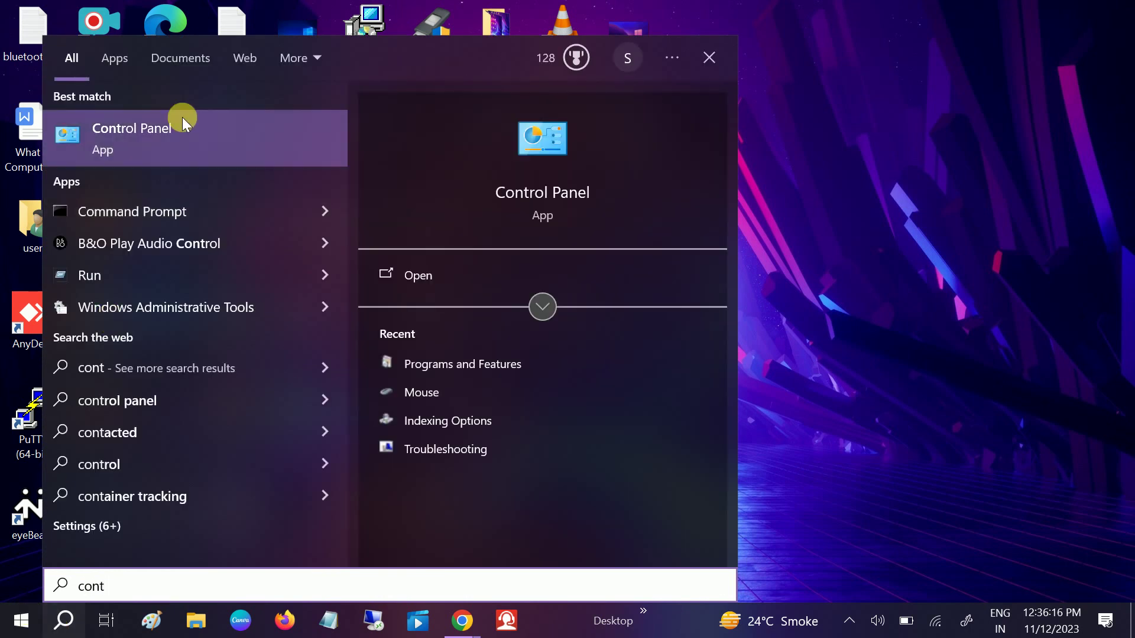
left_click(182, 117)
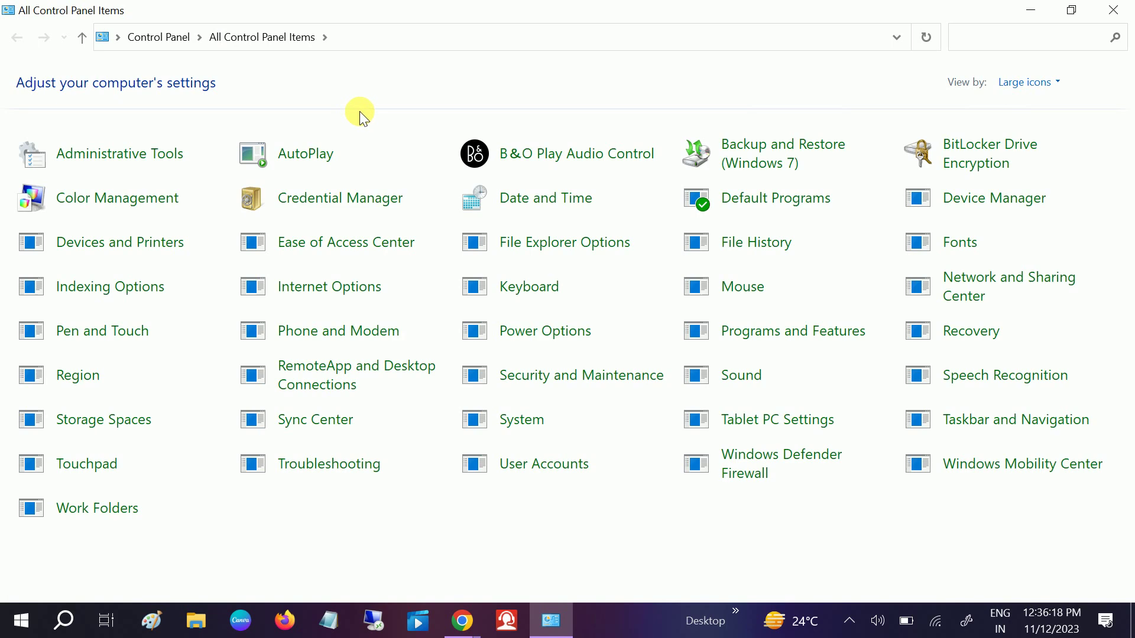
Switch Control Panel's View by to Large icons and open Sound.
left_click(1041, 81)
left_click(1022, 111)
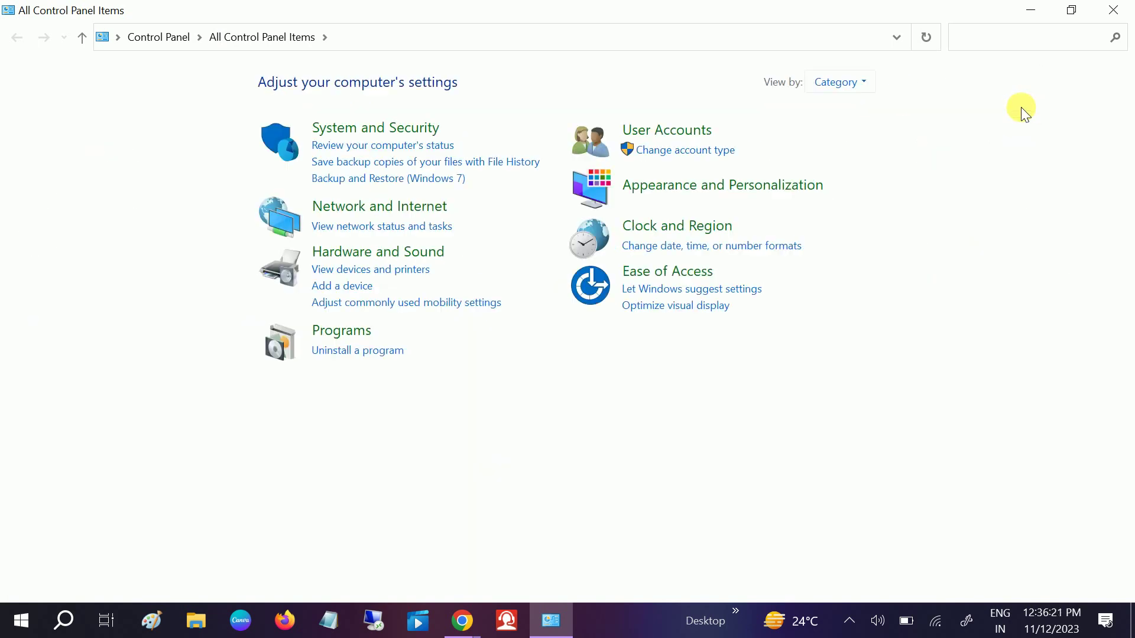
left_click(822, 83)
left_click(845, 127)
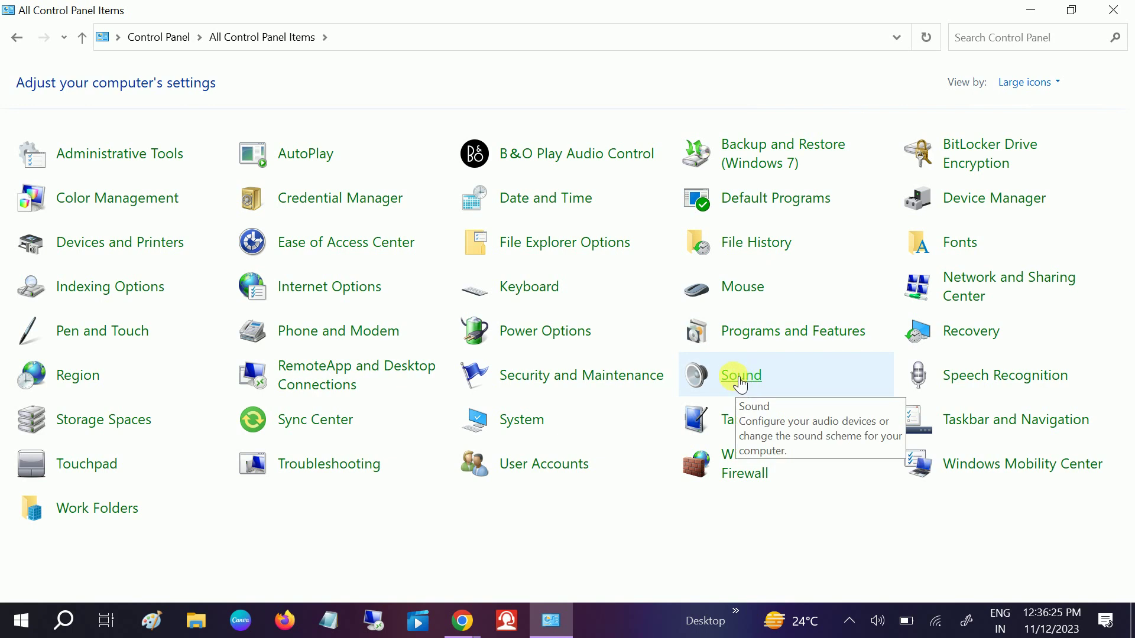
left_click(741, 385)
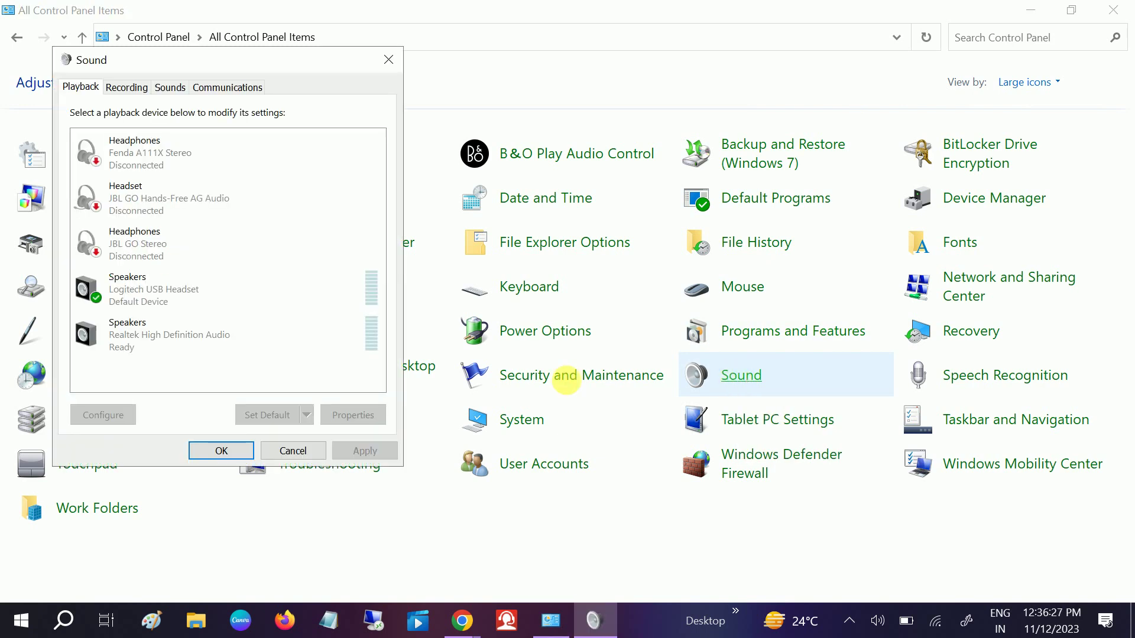
Move the Sound dialog right and toggle hiding, then showing, disabled playback devices.
left_click_drag(284, 63, 681, 55)
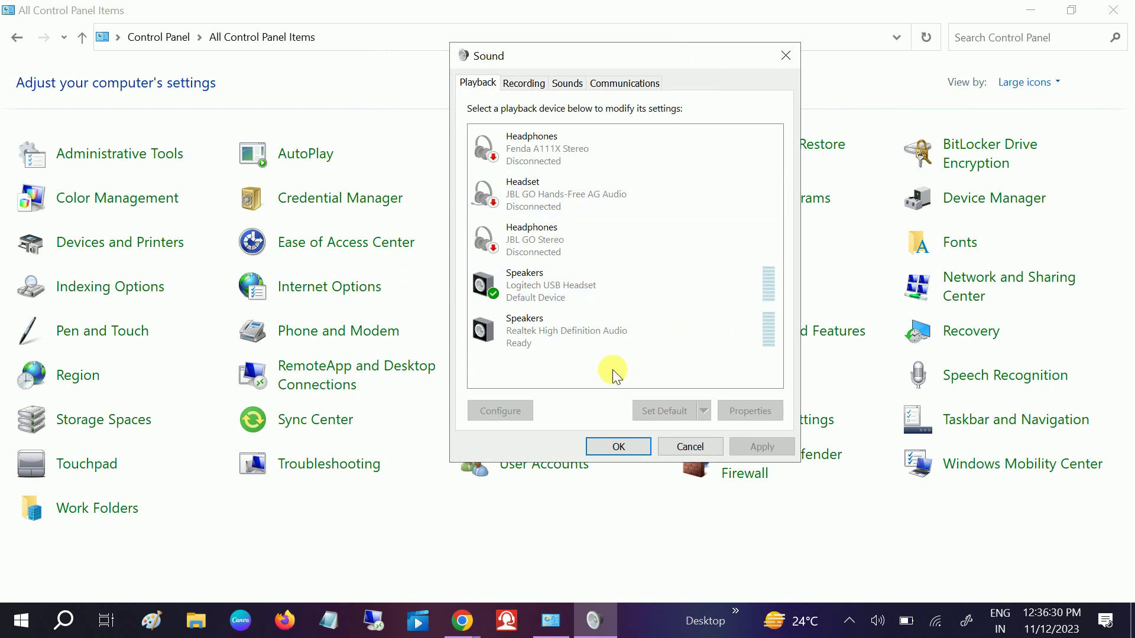
left_click(584, 297)
left_click_drag(613, 57, 702, 55)
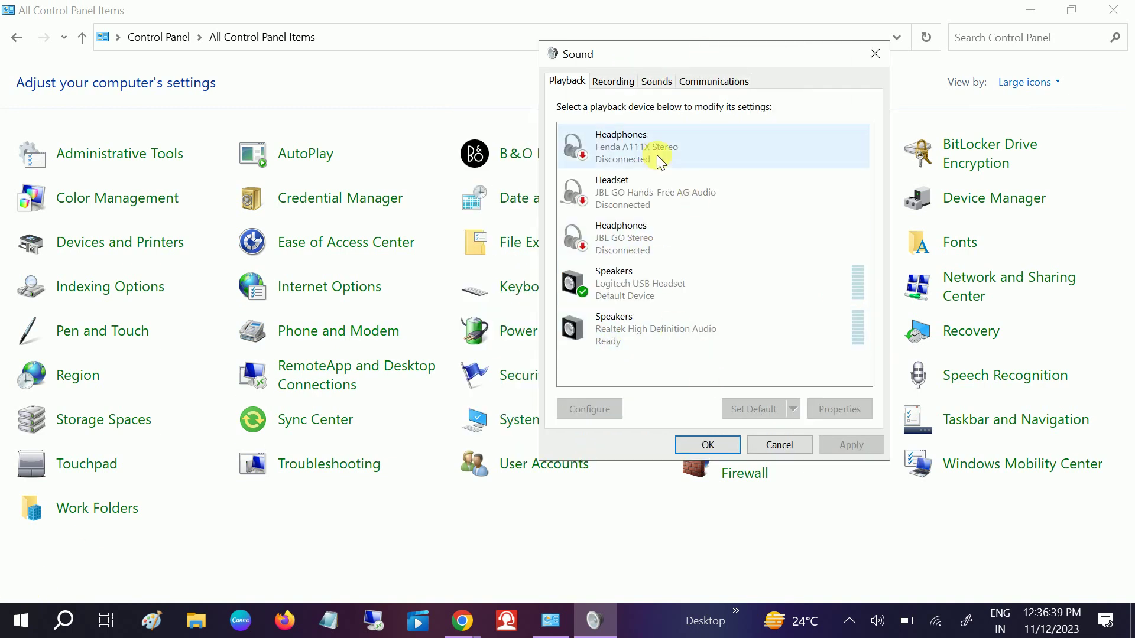
left_click(807, 149)
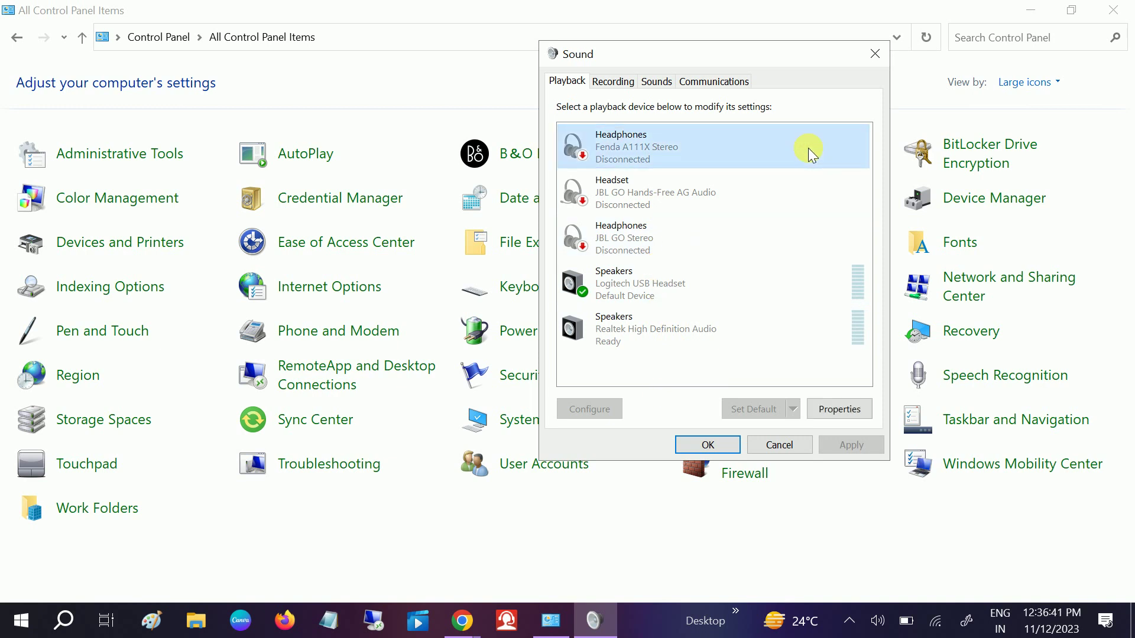
right_click(808, 149)
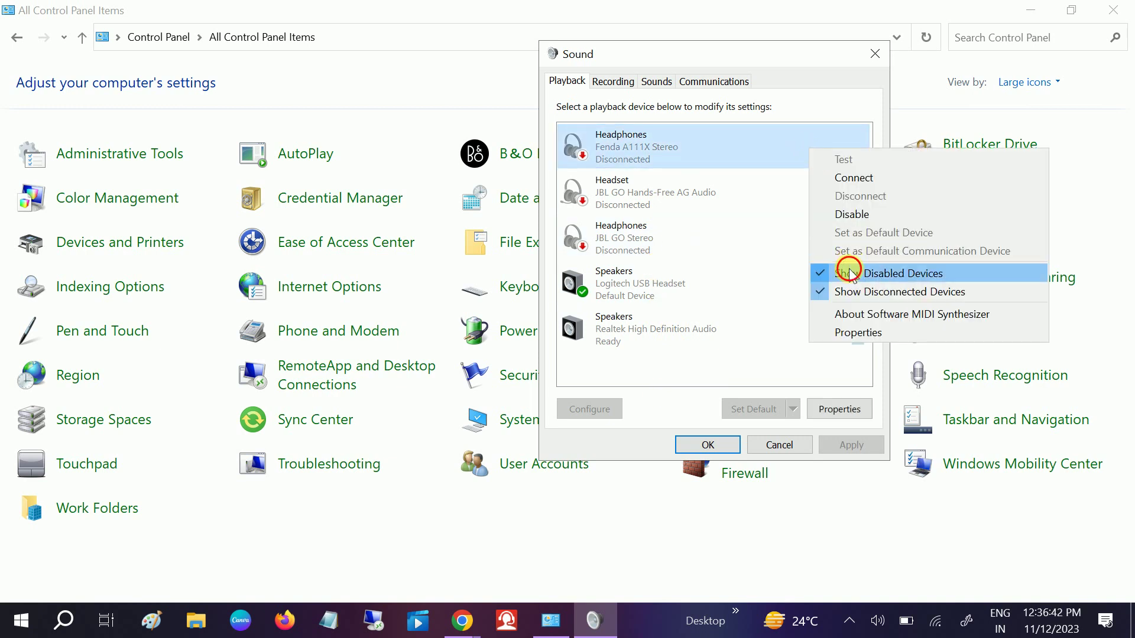
left_click(849, 270)
right_click(797, 158)
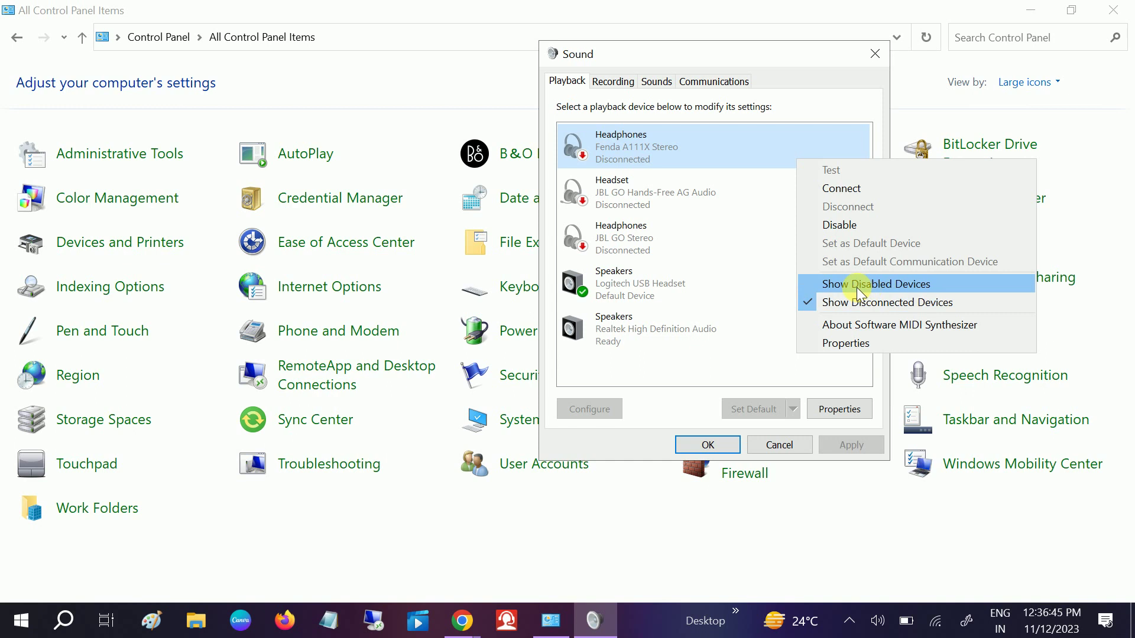
left_click(914, 283)
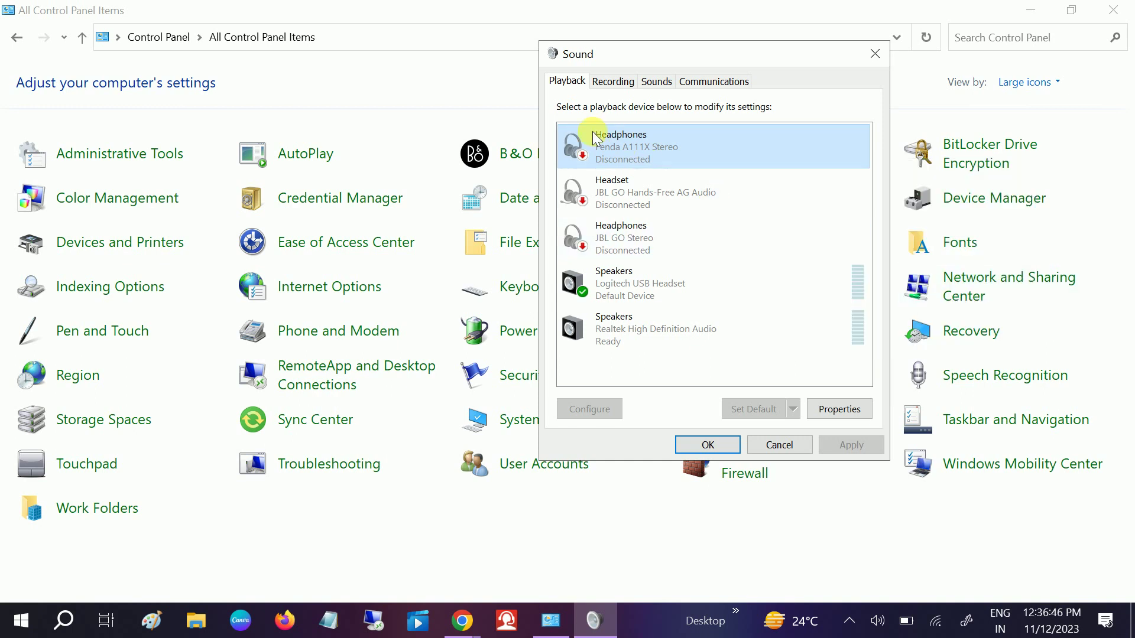
Disable and then re-enable the Fenda A111X headphones.
right_click(620, 151)
left_click(657, 214)
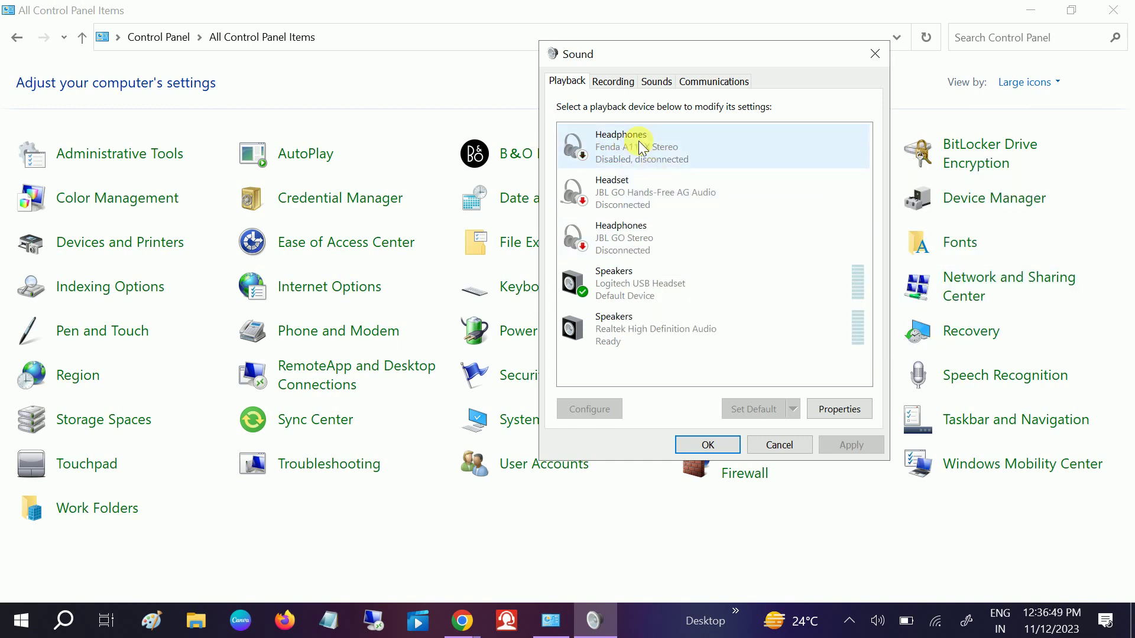
right_click(623, 151)
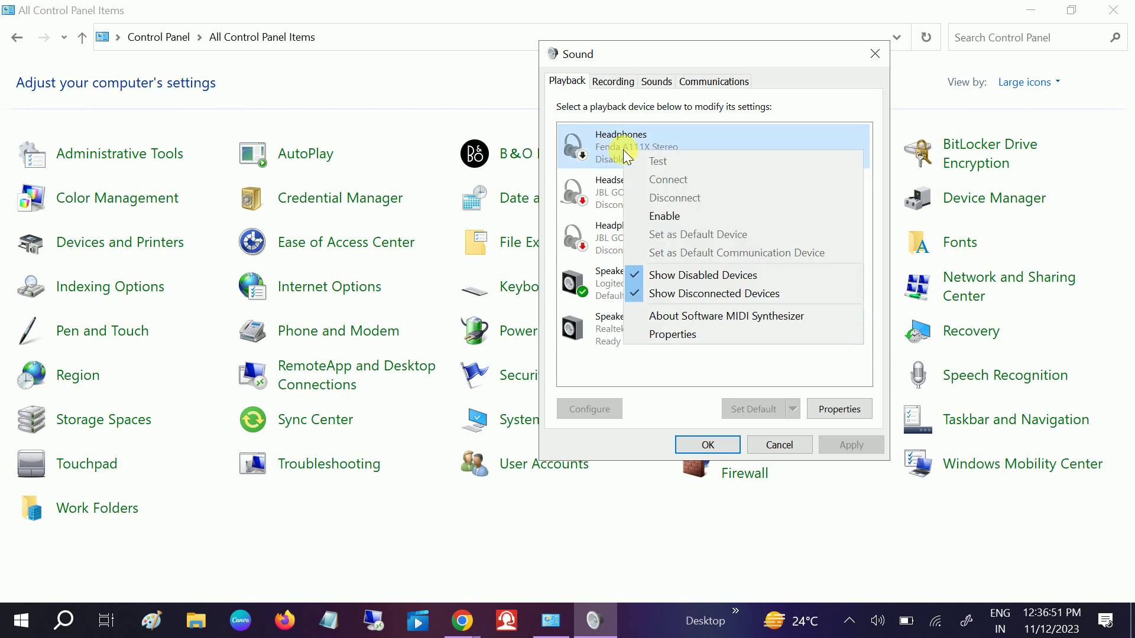
left_click(656, 215)
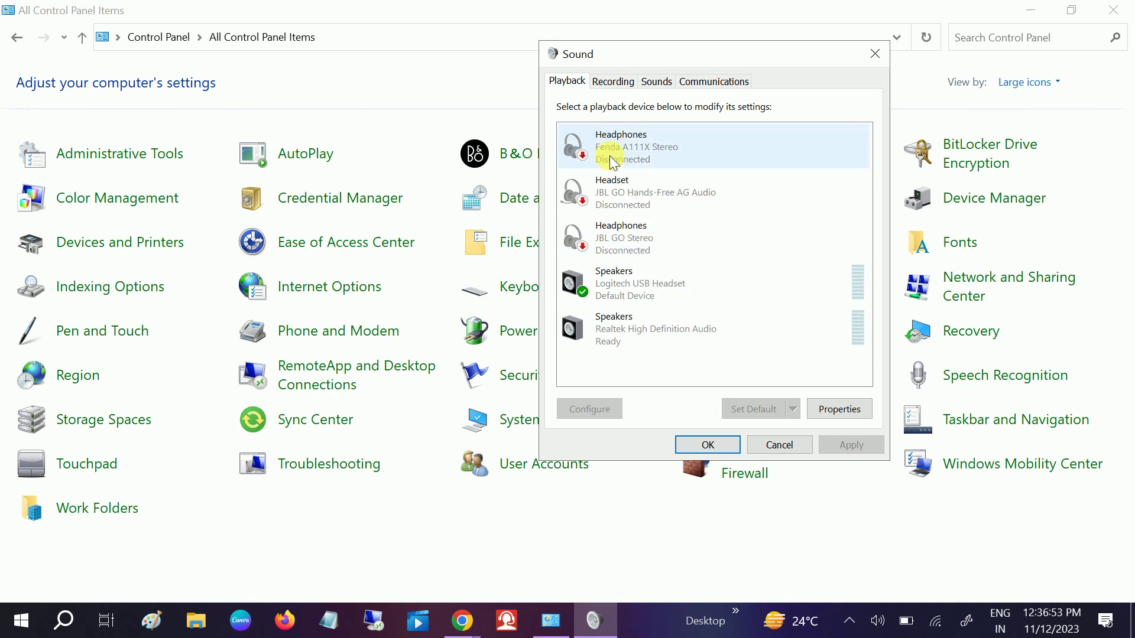
left_click(636, 182)
Compare the playback devices and open Properties for the Logitech USB Headset speakers.
left_click(621, 140)
left_click(610, 284)
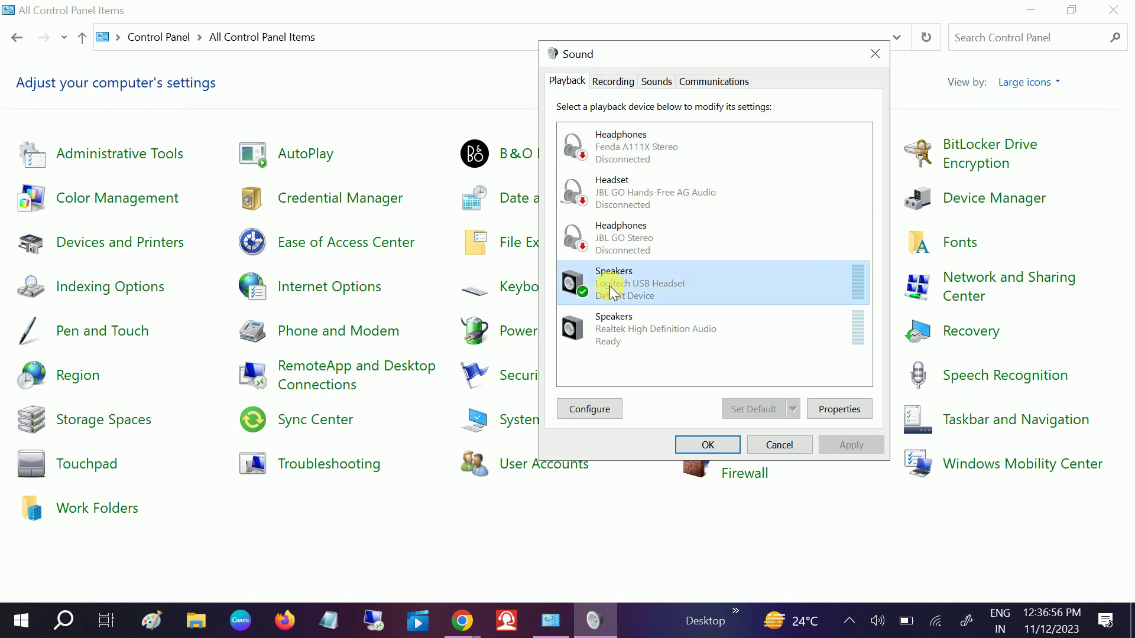
left_click(627, 325)
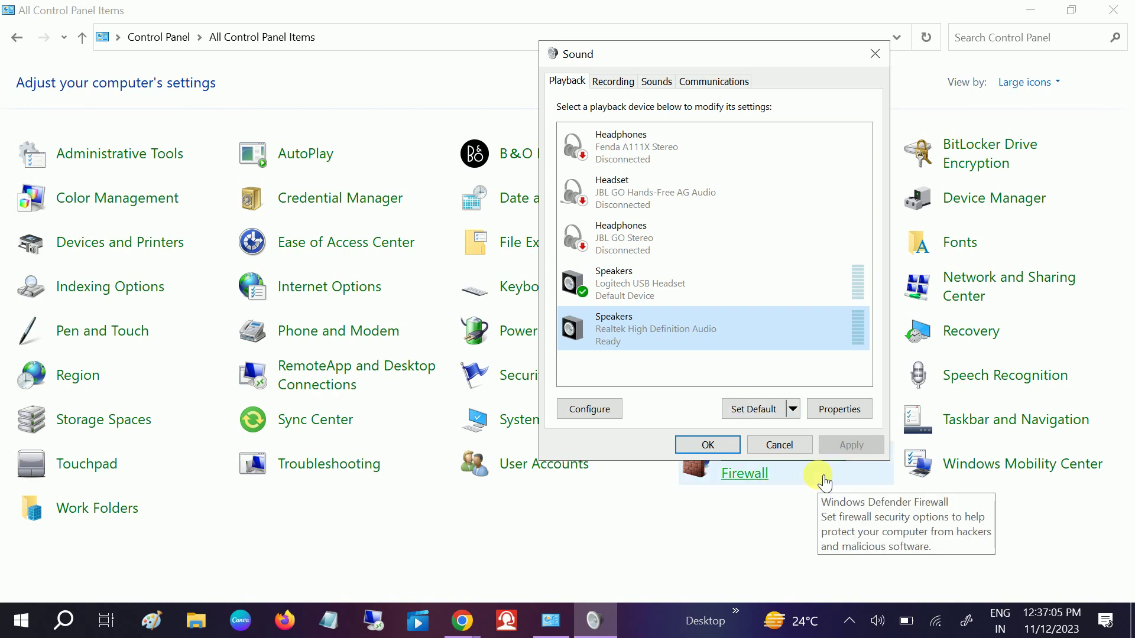
left_click(647, 276)
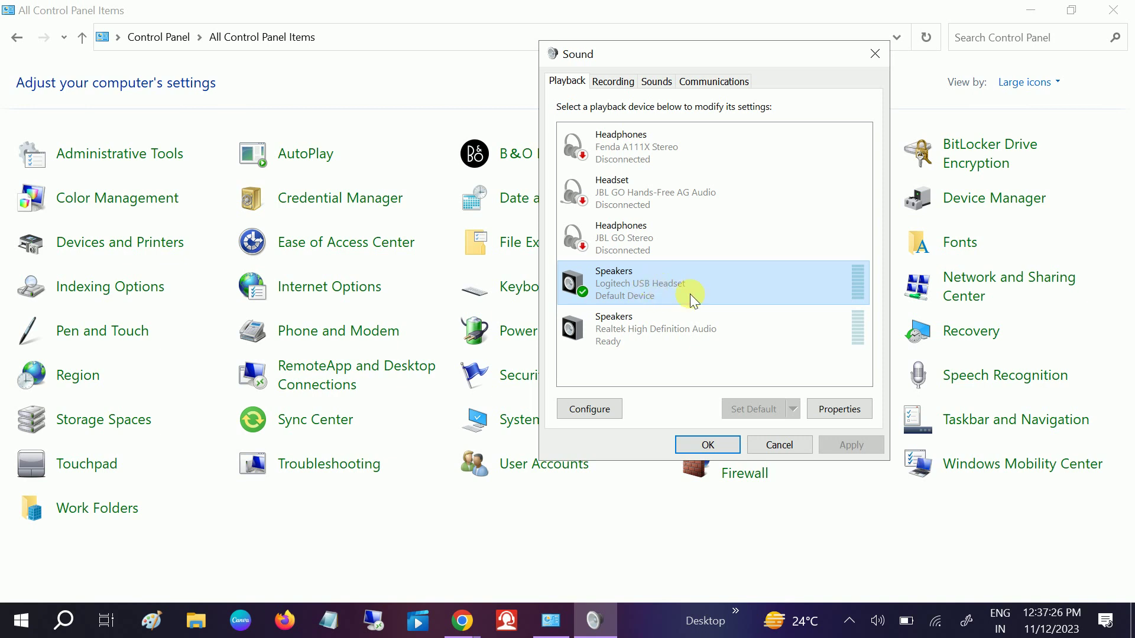
left_click(838, 414)
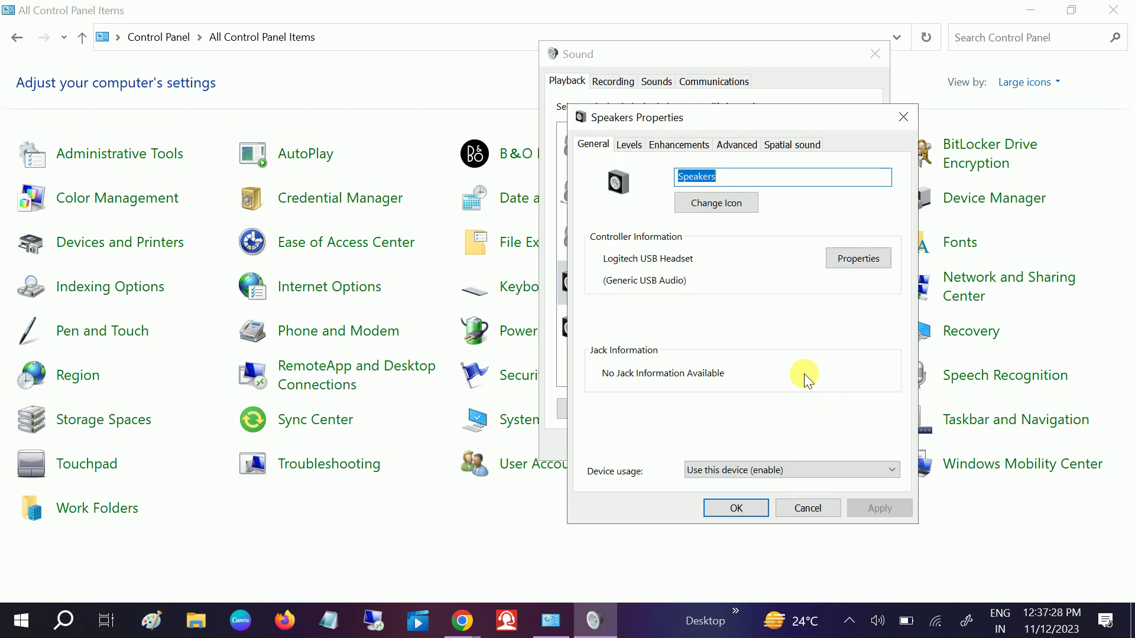
Check the speakers' Levels and their Advanced format of 16 bit, 48000 Hz (DVD Quality).
left_click(628, 144)
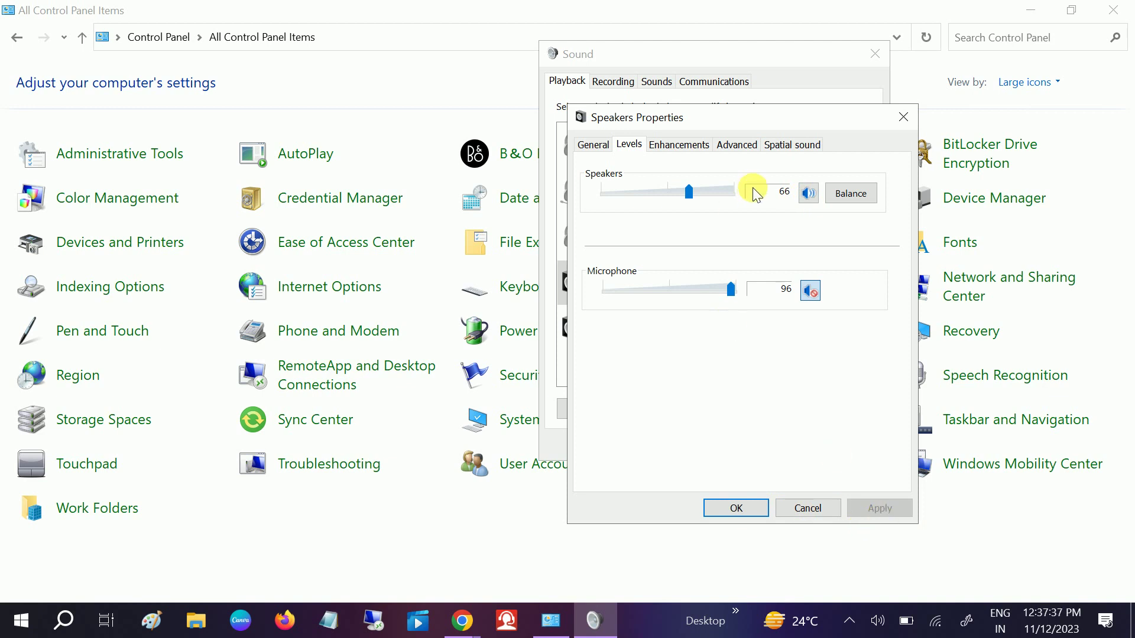
left_click(752, 146)
left_click_drag(800, 115, 314, 136)
Play and stop the headset test tone, confirm spatial sound is Off, and close Speakers Properties.
left_click(616, 62)
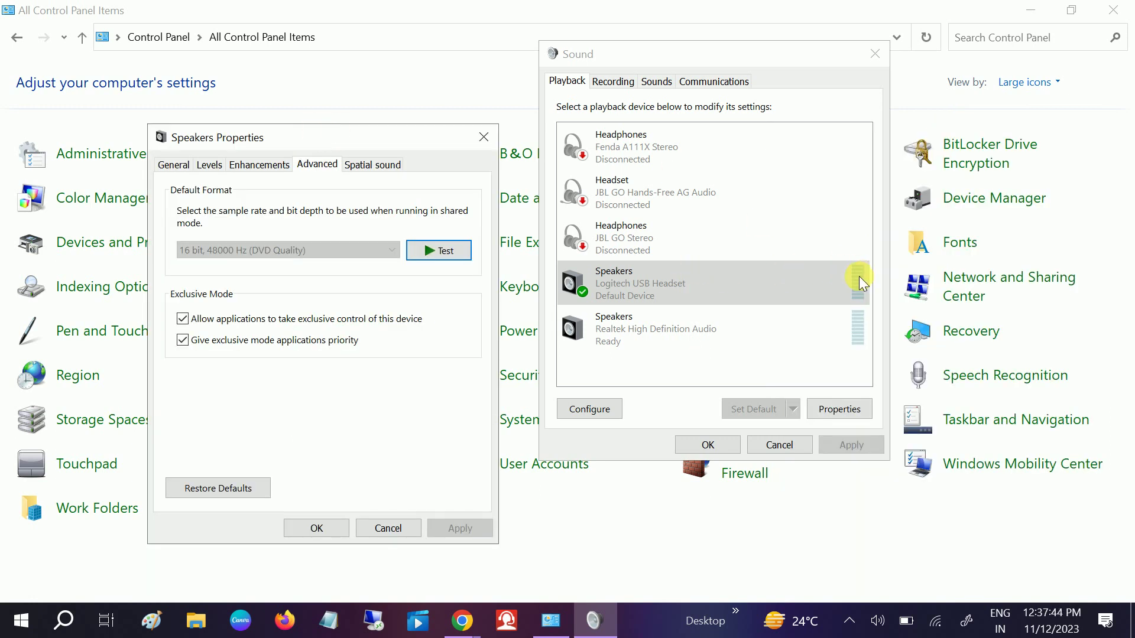
left_click(449, 249)
left_click(450, 251)
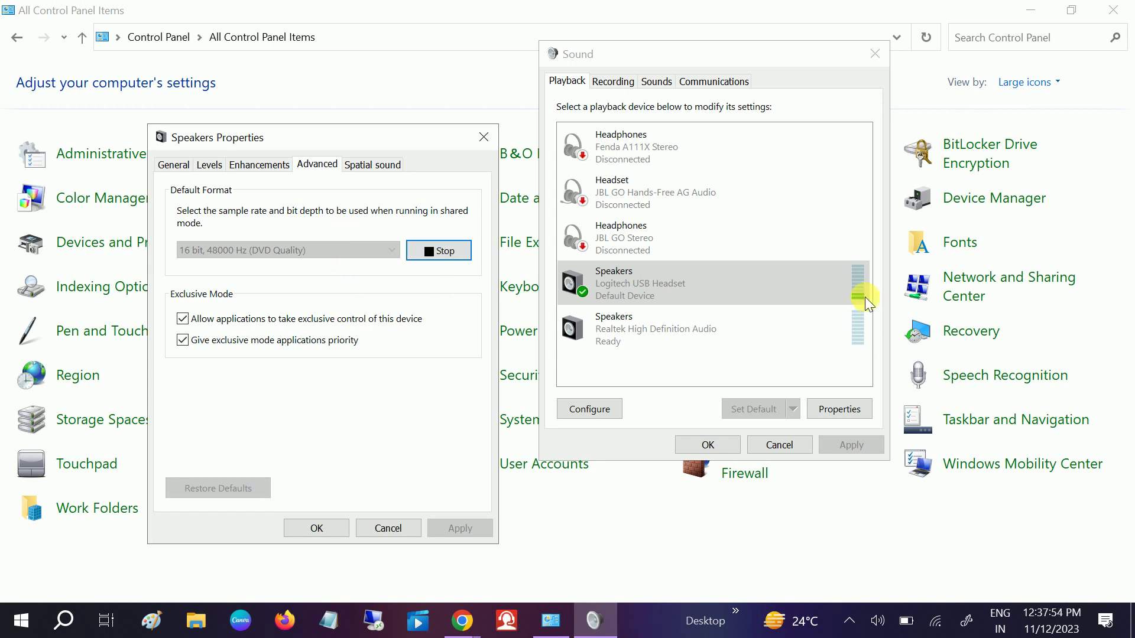
left_click(427, 248)
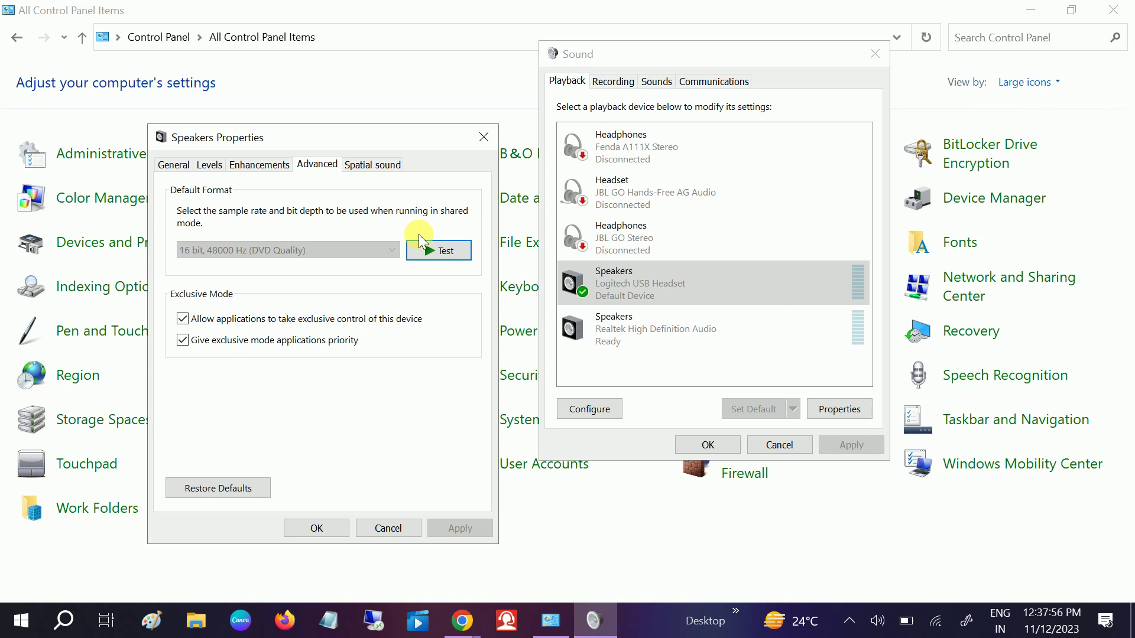
left_click(374, 170)
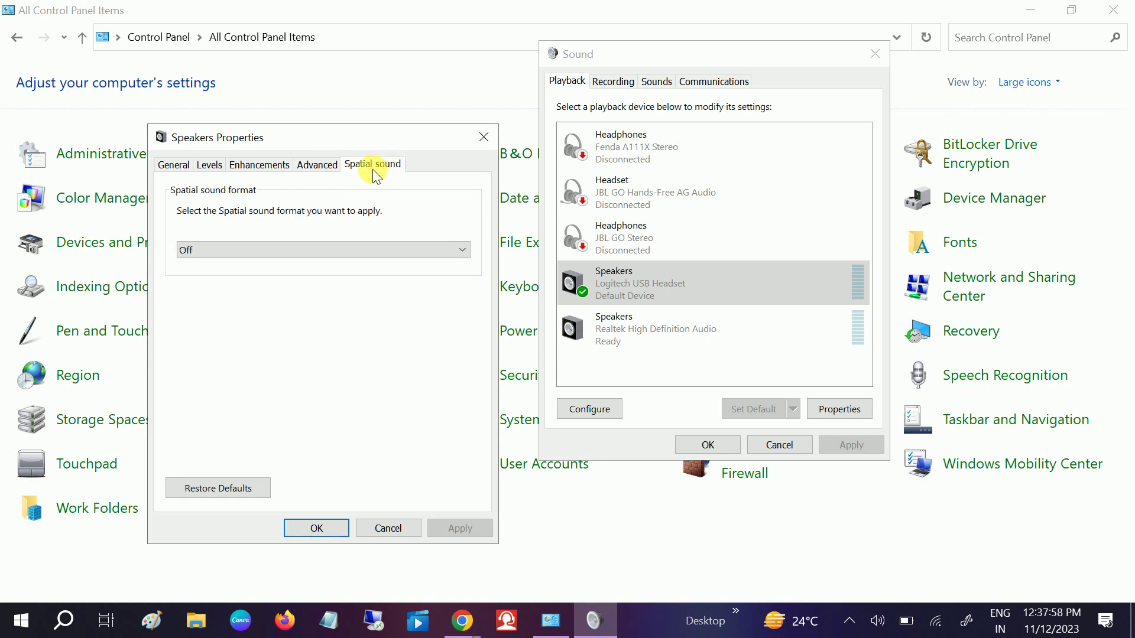
left_click(484, 137)
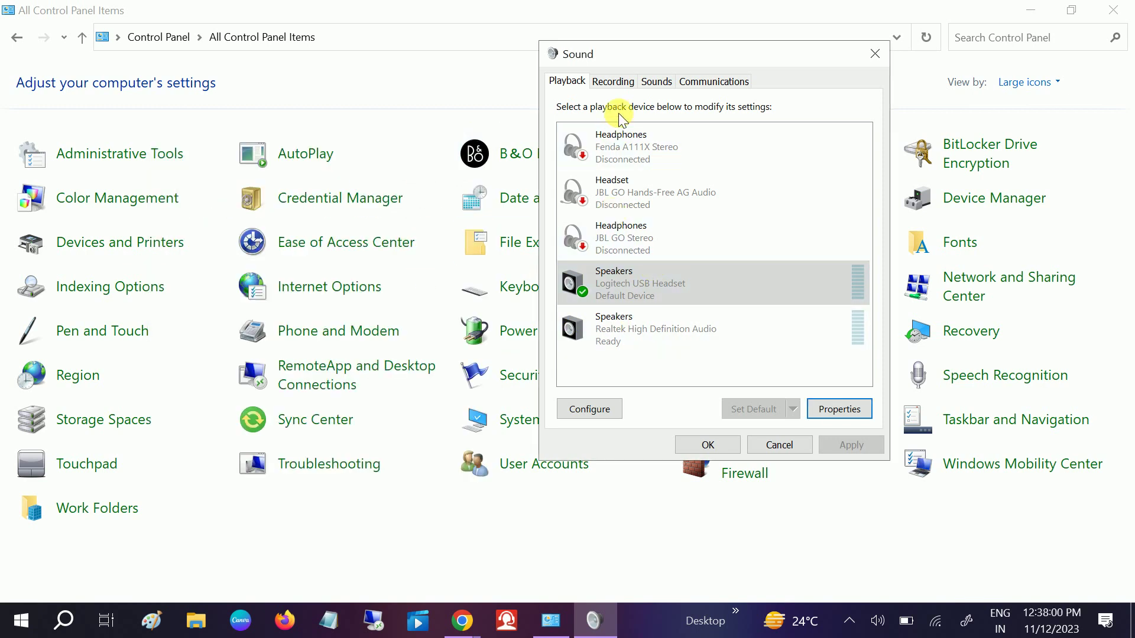
Open Properties for the Logitech USB Headset microphone from the Recording list.
left_click(613, 81)
left_click(640, 194)
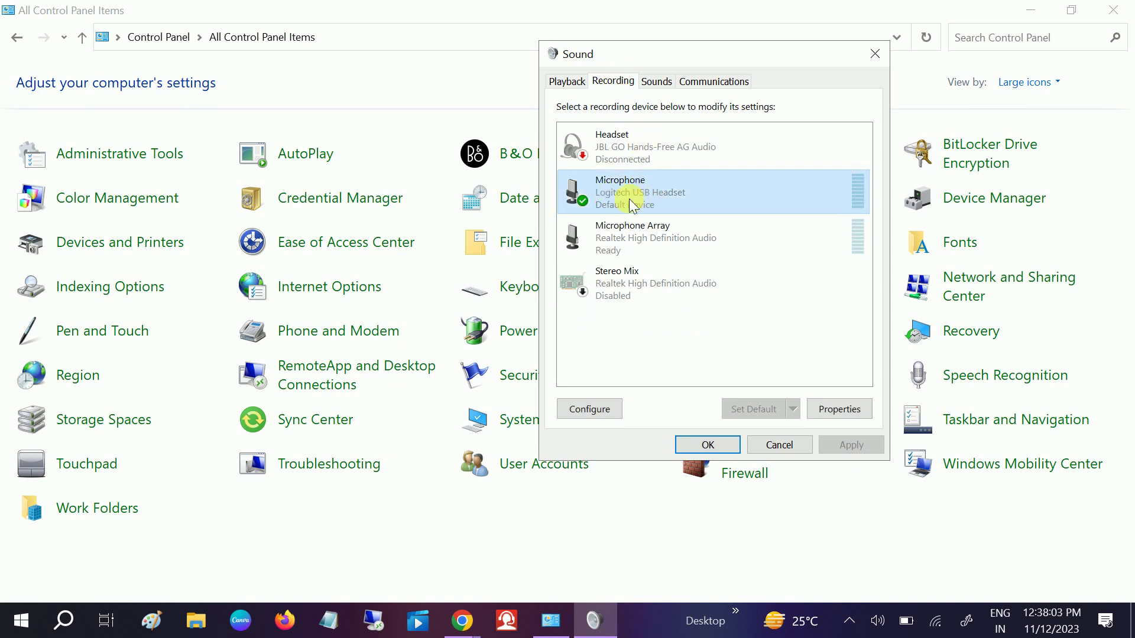
left_click(844, 411)
left_click_drag(793, 124, 418, 110)
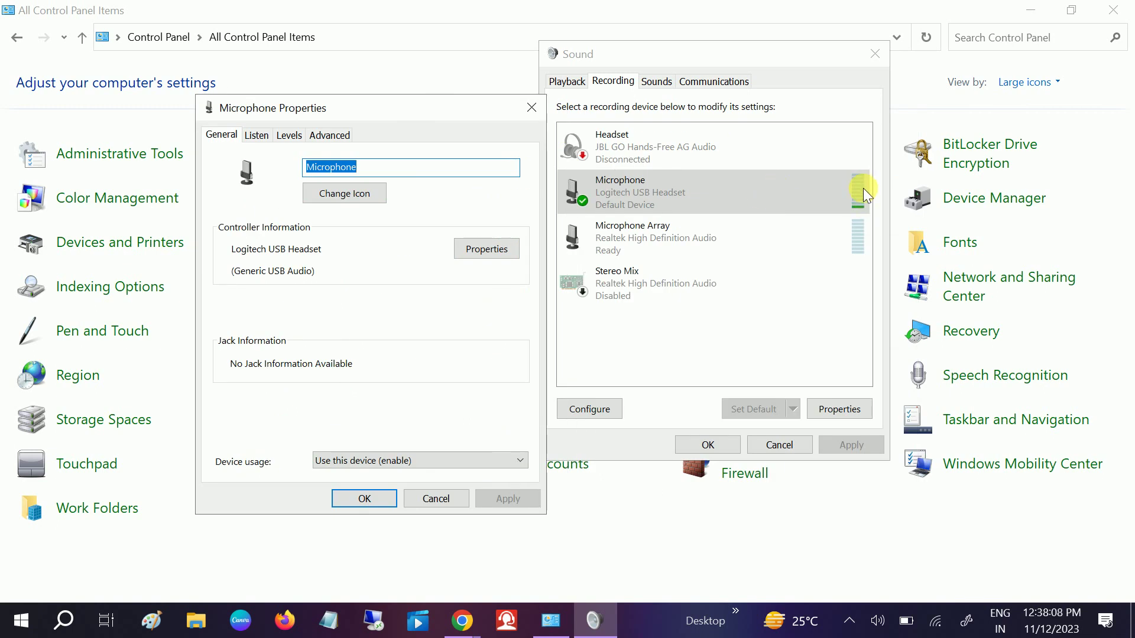
Review the microphone's Levels (82), Listen (off), General and Advanced tabs, then close it.
left_click(289, 135)
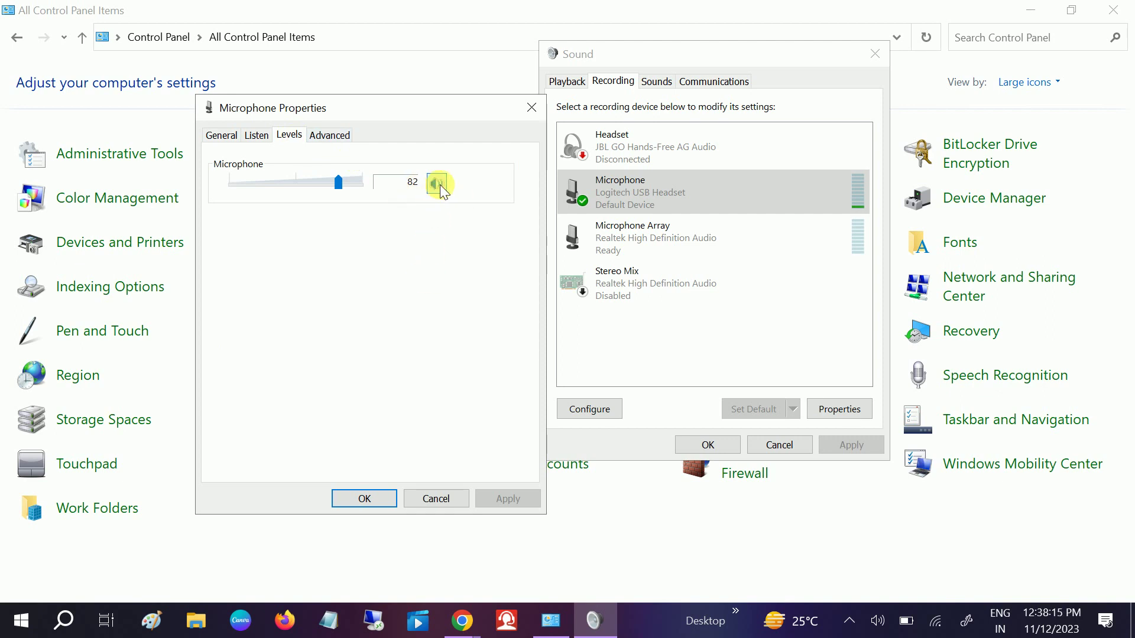
left_click(254, 137)
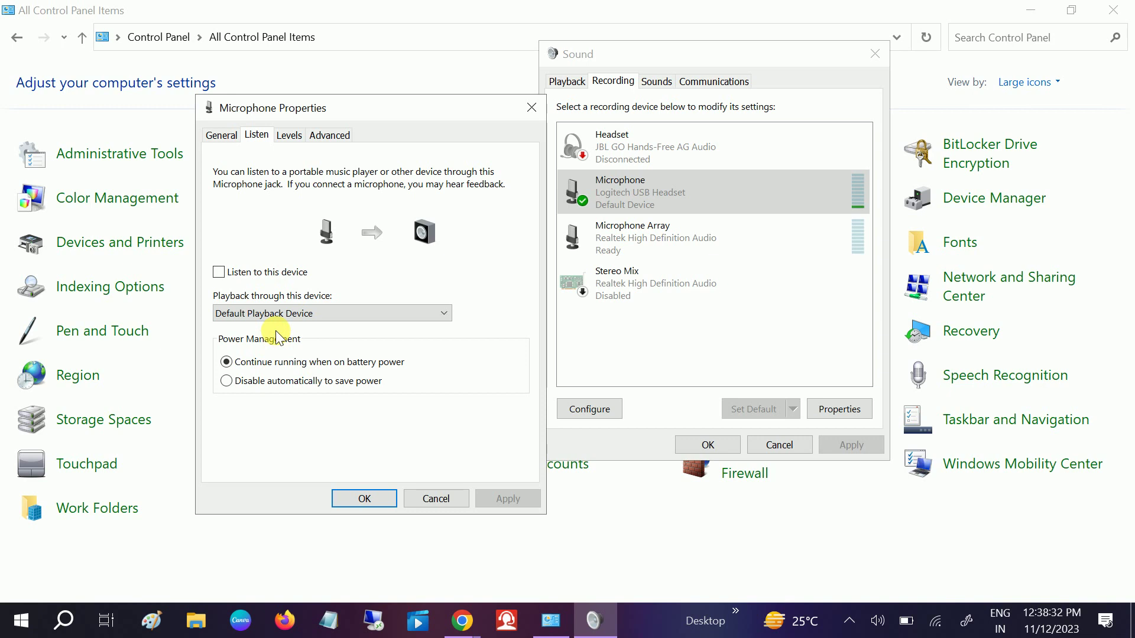
left_click(291, 135)
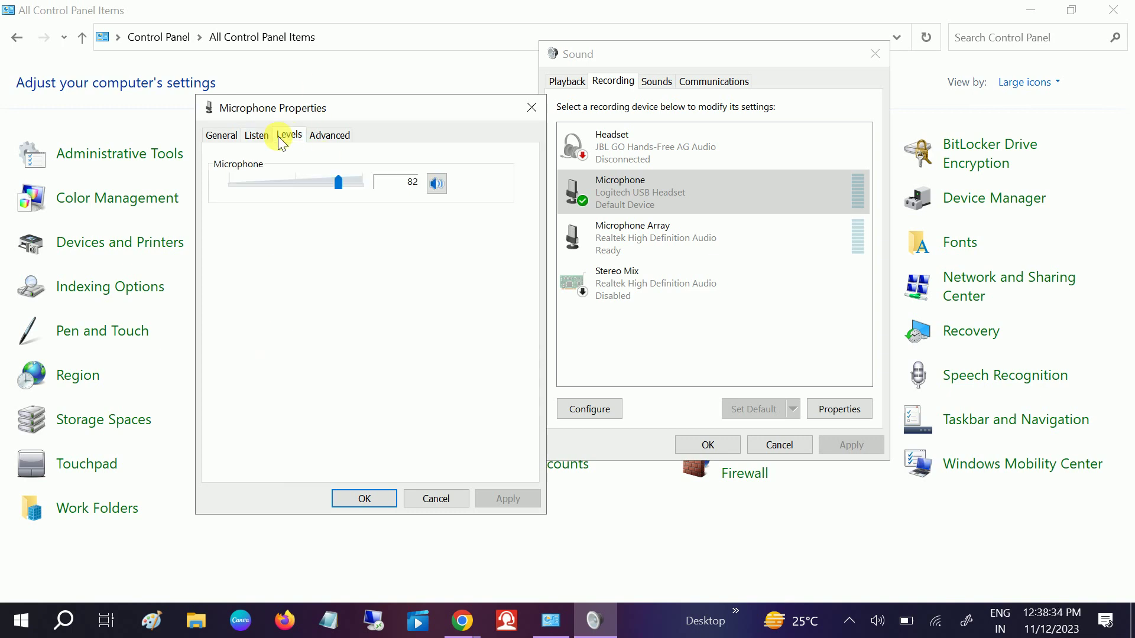
left_click(225, 135)
left_click(326, 136)
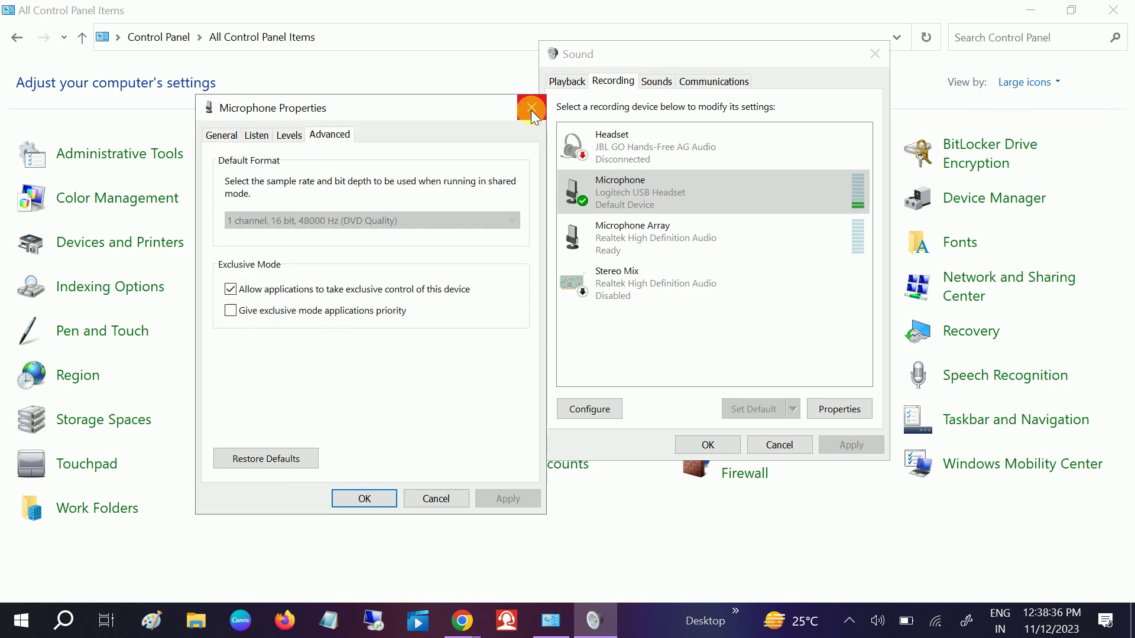
left_click(531, 110)
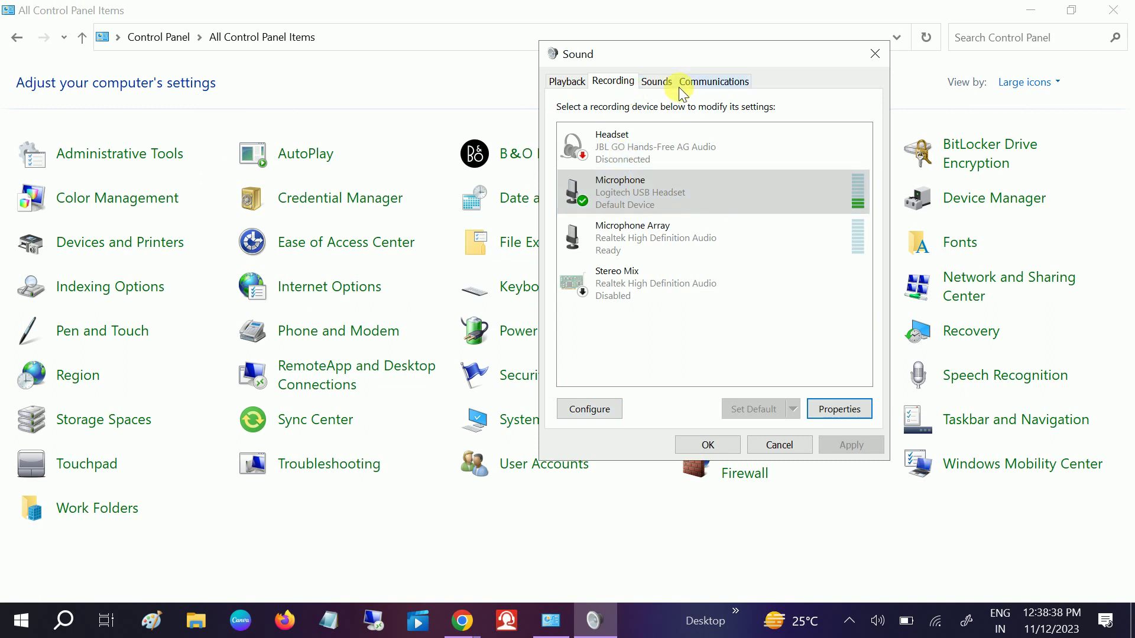
left_click(655, 84)
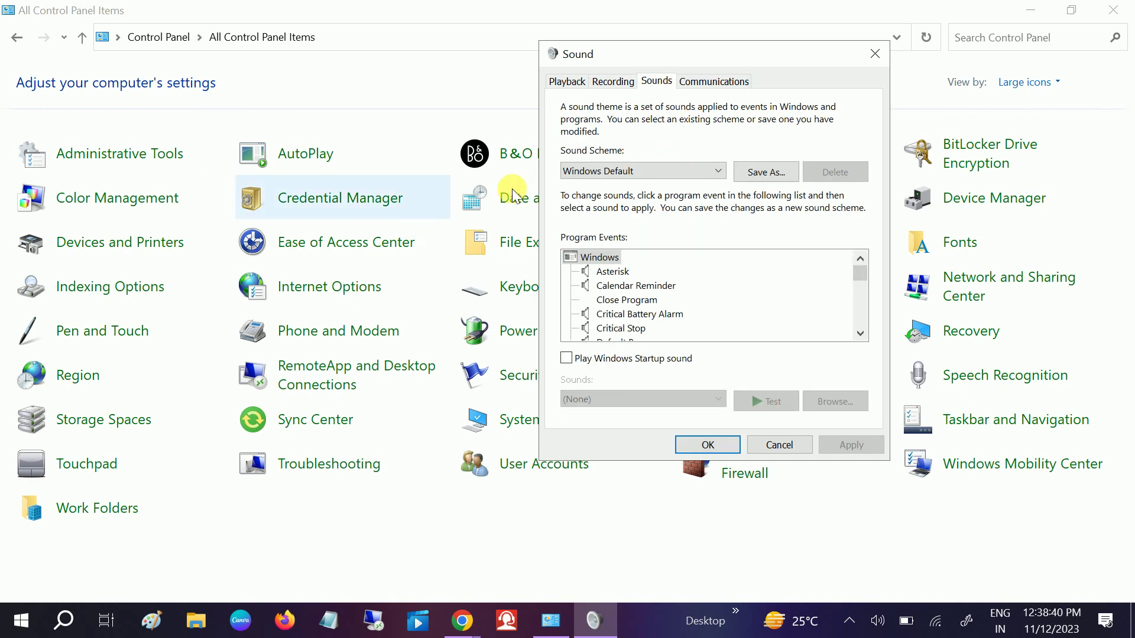
left_click(566, 82)
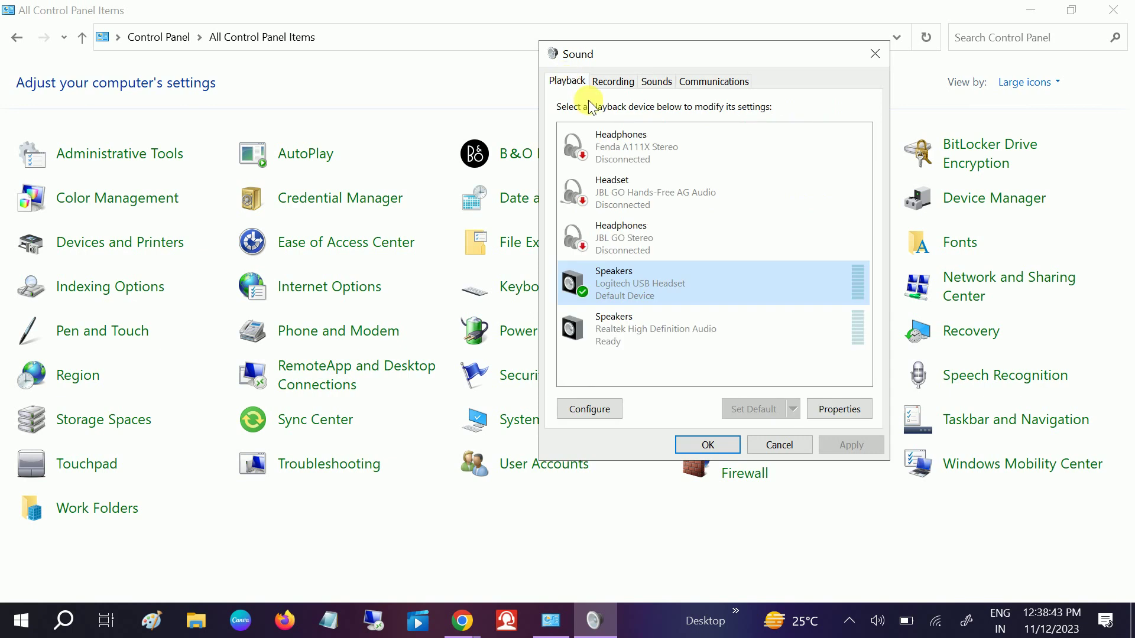
left_click(655, 82)
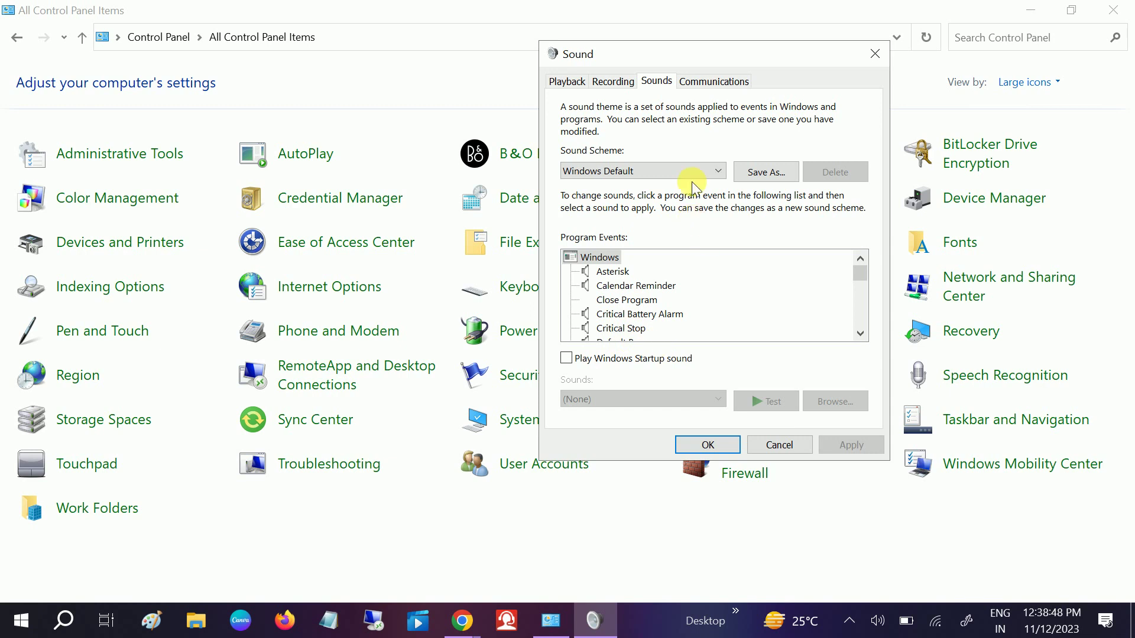
left_click(735, 77)
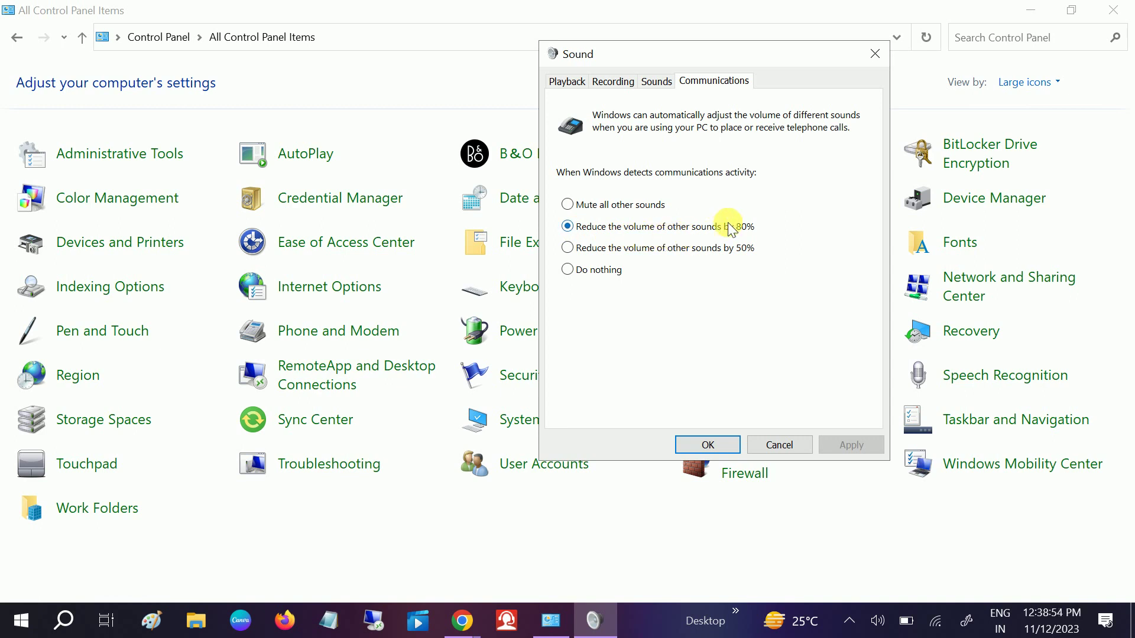
left_click(613, 81)
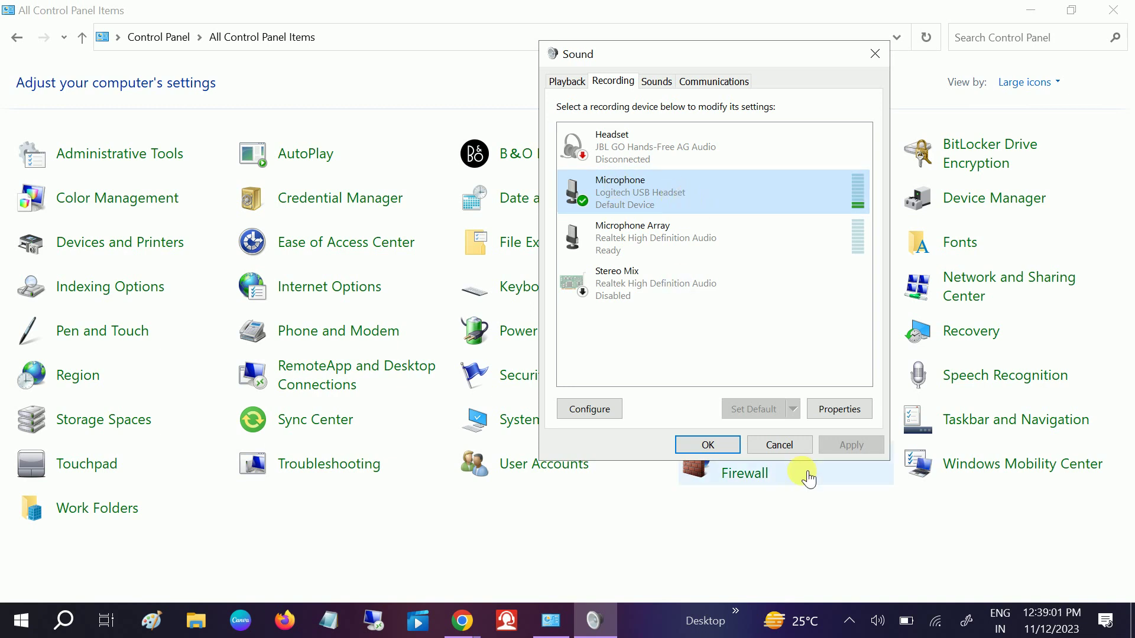
On the headset microphone's Levels tab, drag the Microphone slider from 82 to 73.
left_click(842, 408)
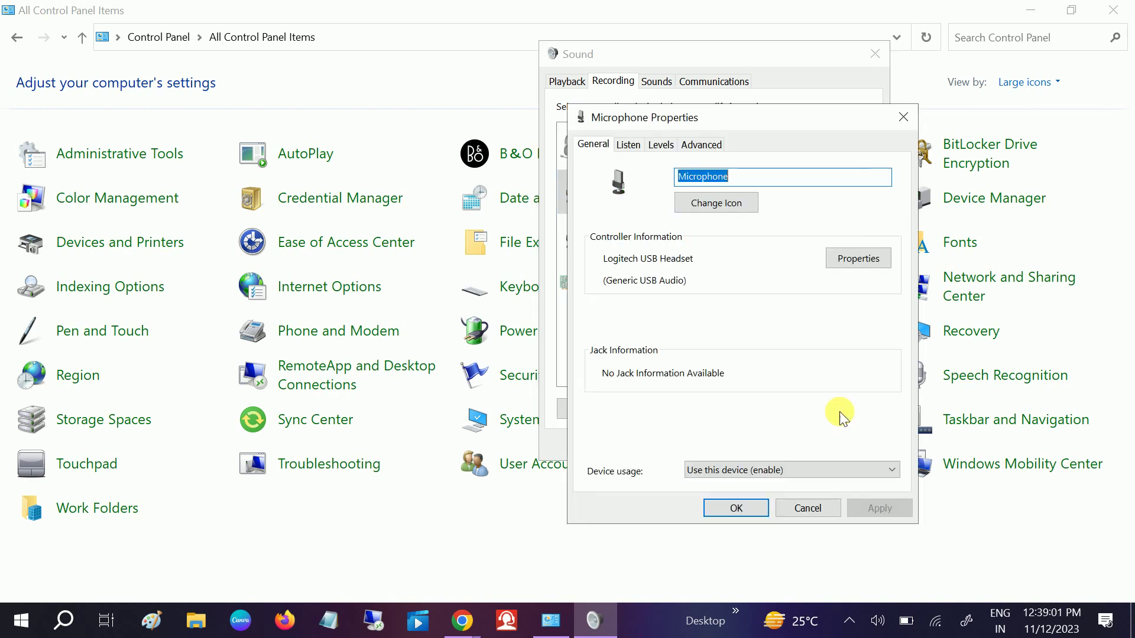
left_click(658, 148)
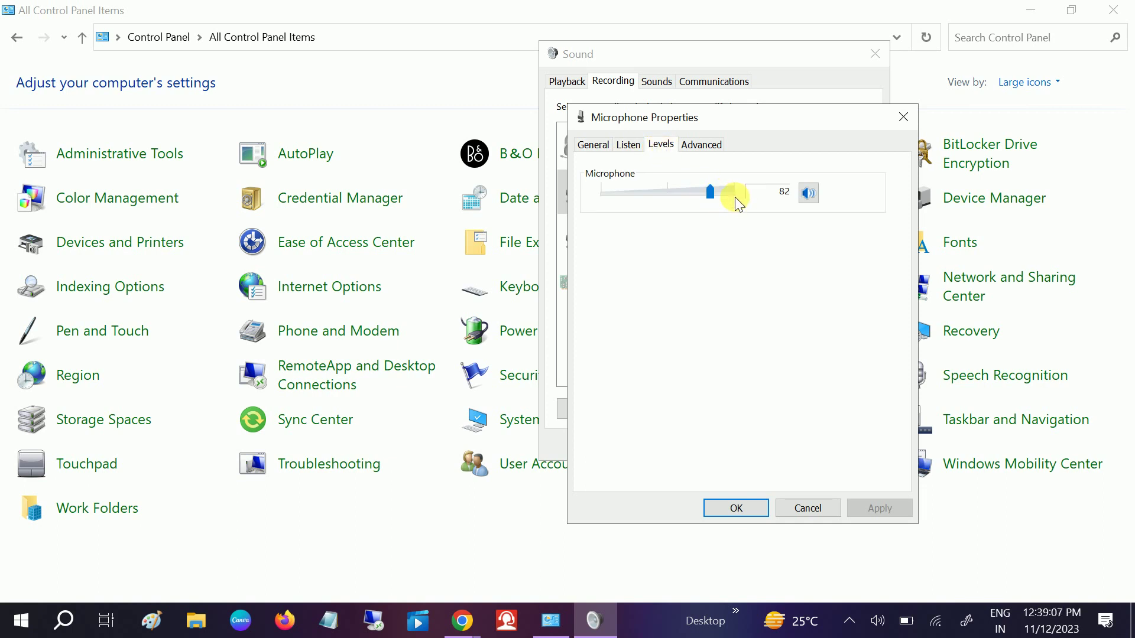
left_click_drag(887, 127, 1022, 124)
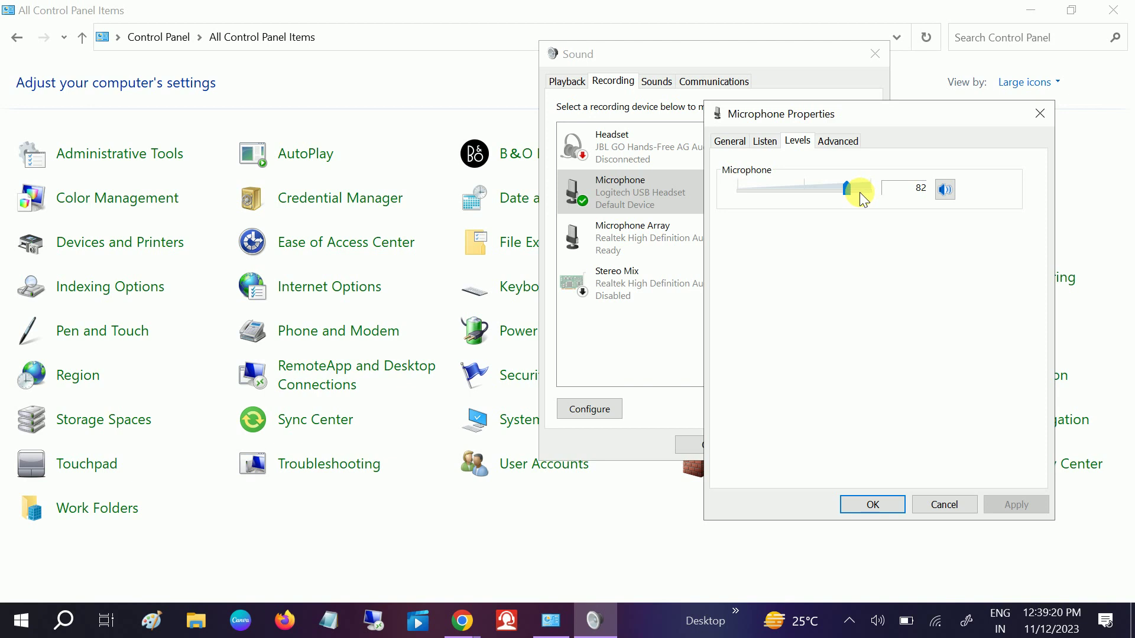
left_click_drag(902, 112, 974, 112)
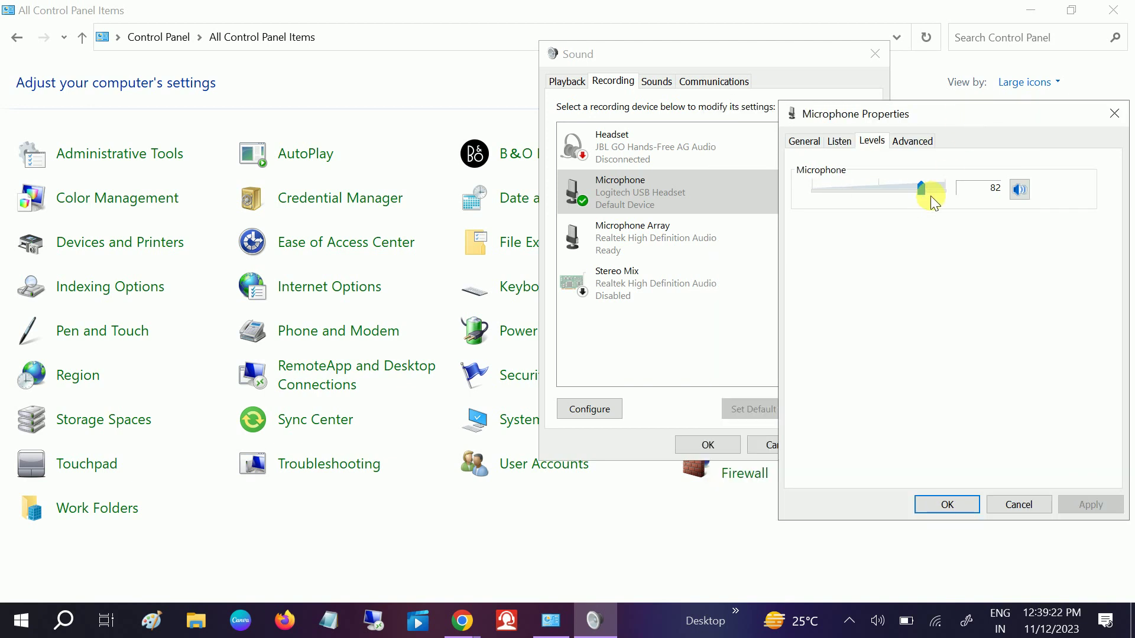
left_click_drag(923, 195, 929, 197)
left_click_drag(925, 198, 898, 198)
left_click_drag(896, 193, 910, 193)
Close Microphone Properties, cancel the Sound dialog, and reopen Sound.
left_click(1013, 499)
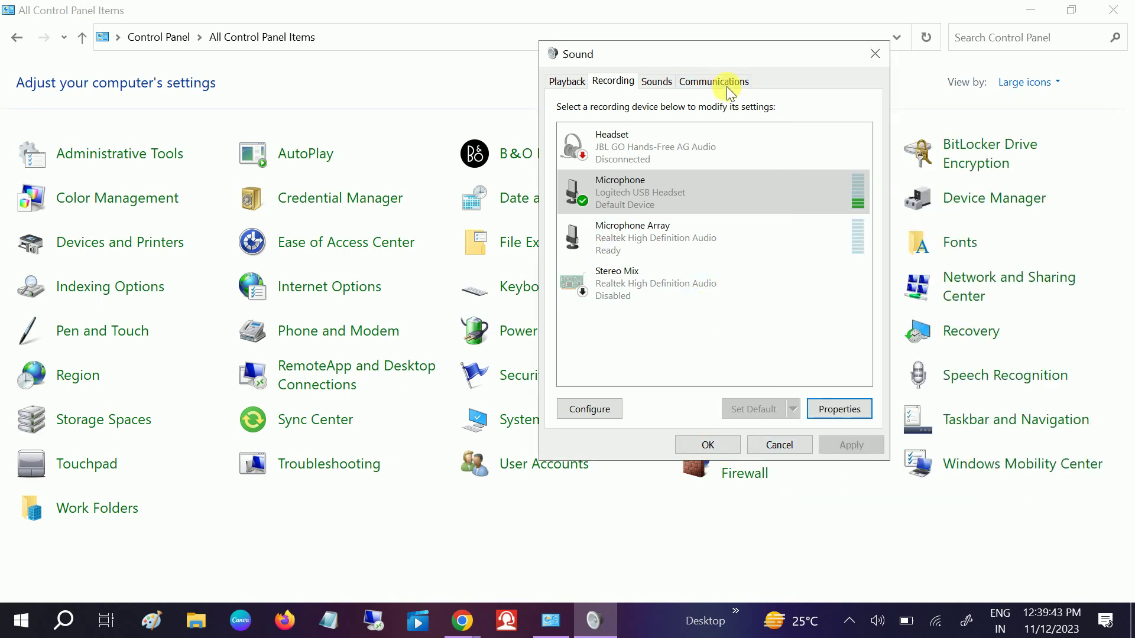
left_click(772, 446)
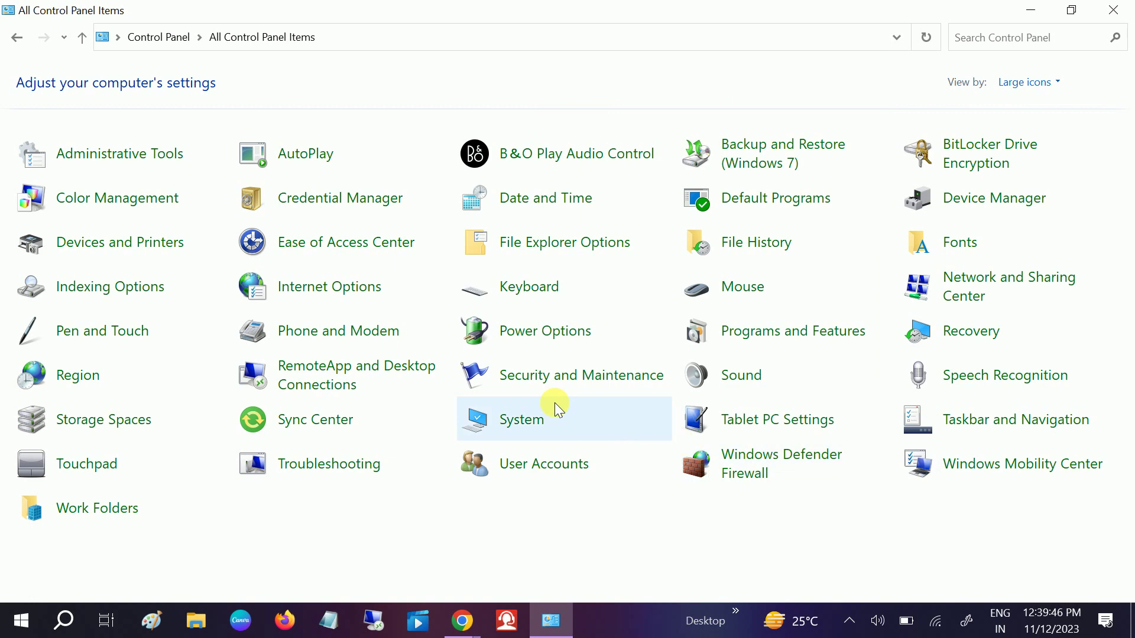
left_click(733, 389)
Select the Logitech USB Headset speakers, then close Sound and Control Panel.
left_click_drag(340, 75, 646, 85)
left_click(476, 337)
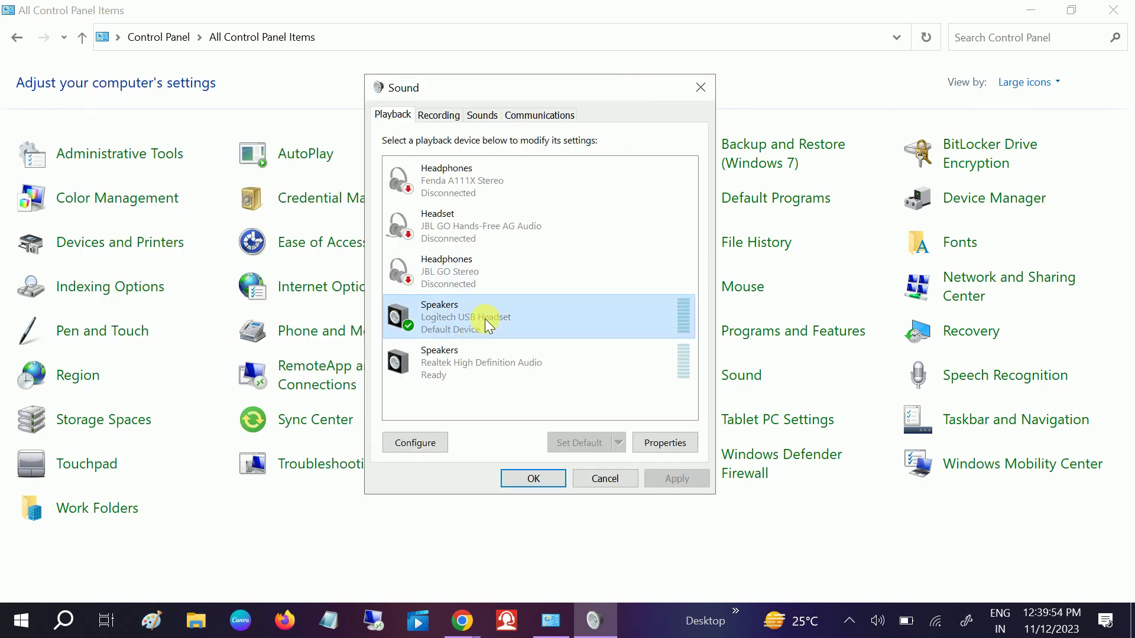
left_click(713, 88)
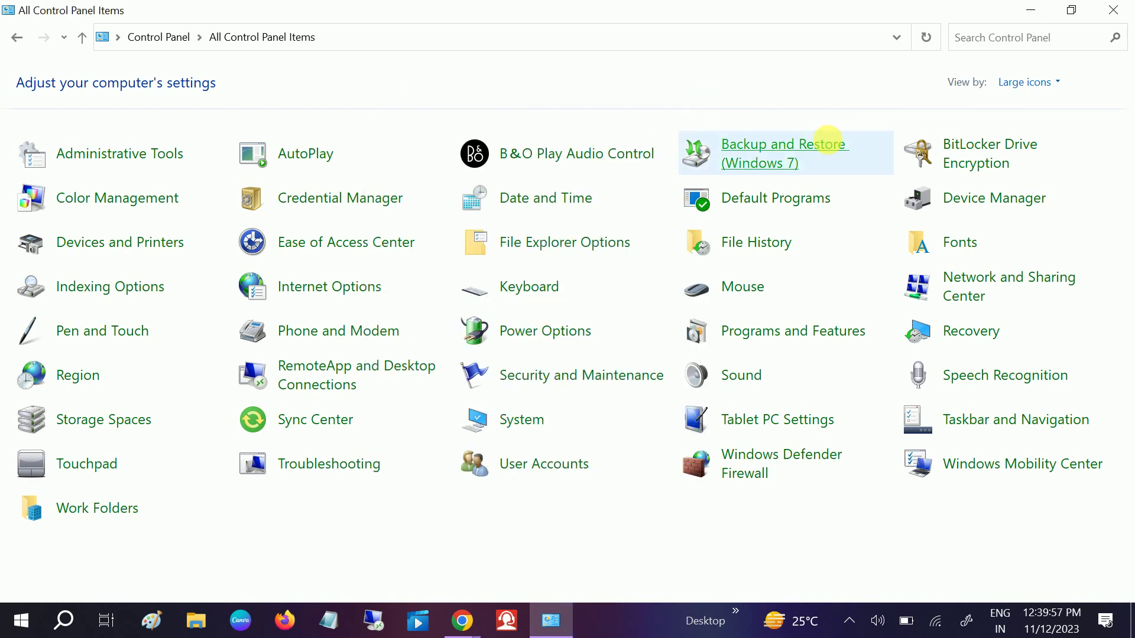
left_click(1126, 15)
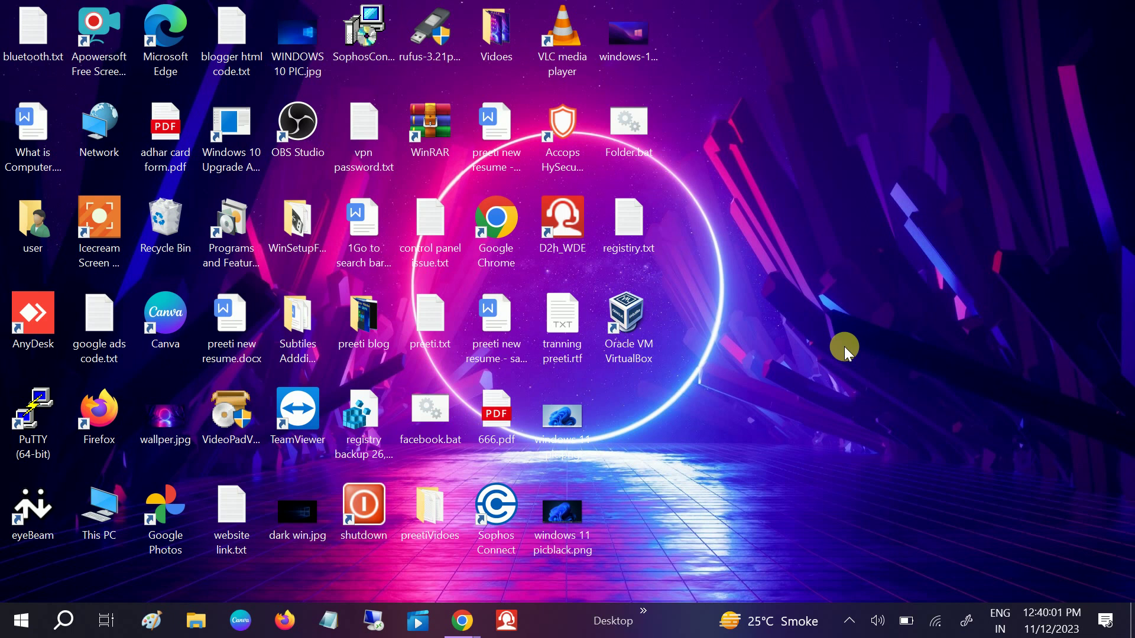